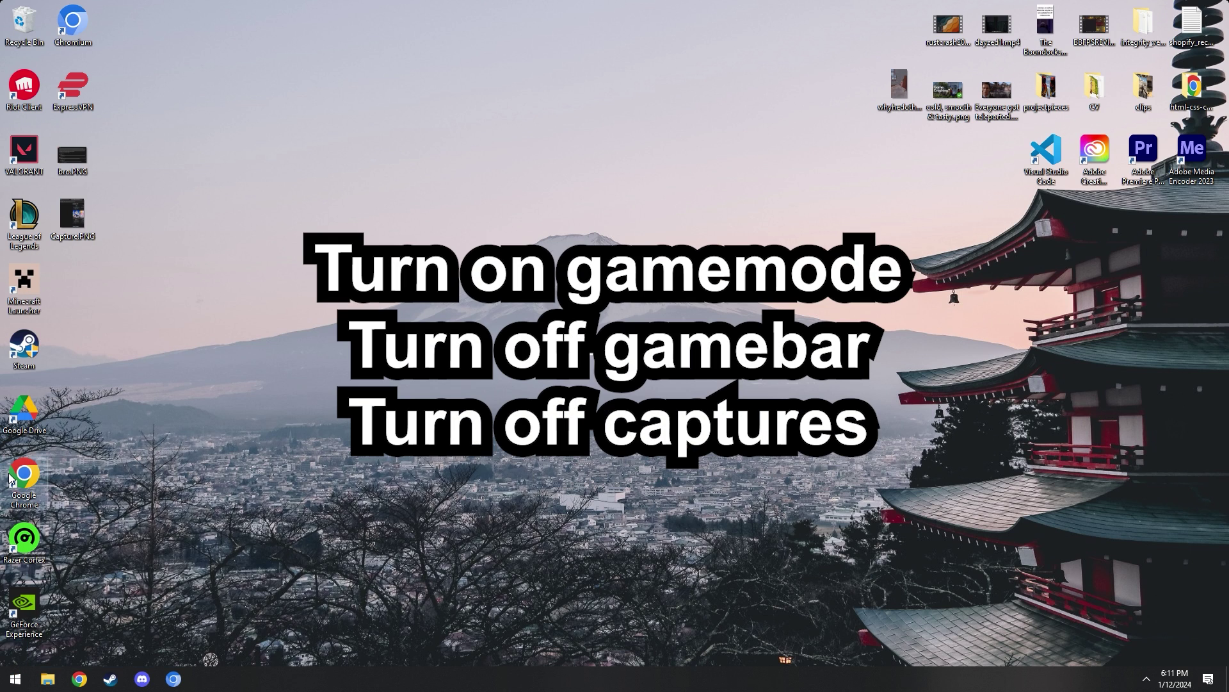
- Open the Windows Game Mode settings to check whether Game Mode is turned on
left_click(5, 685)
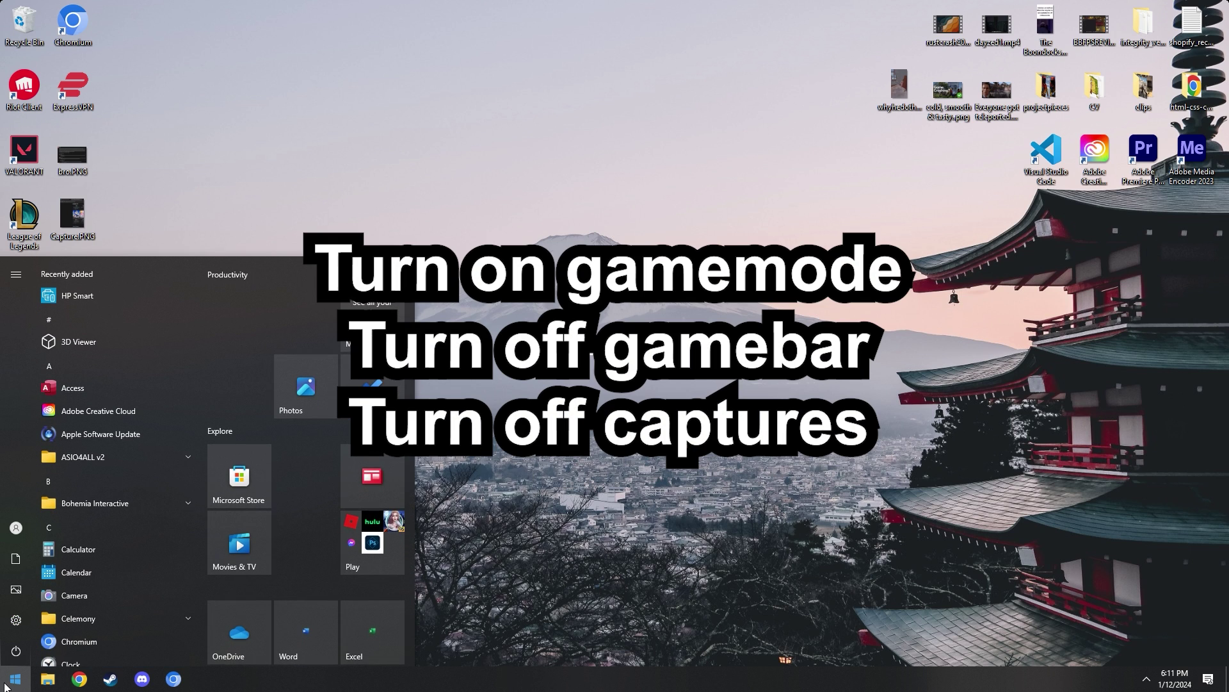
type("gamemode")
key("Return")
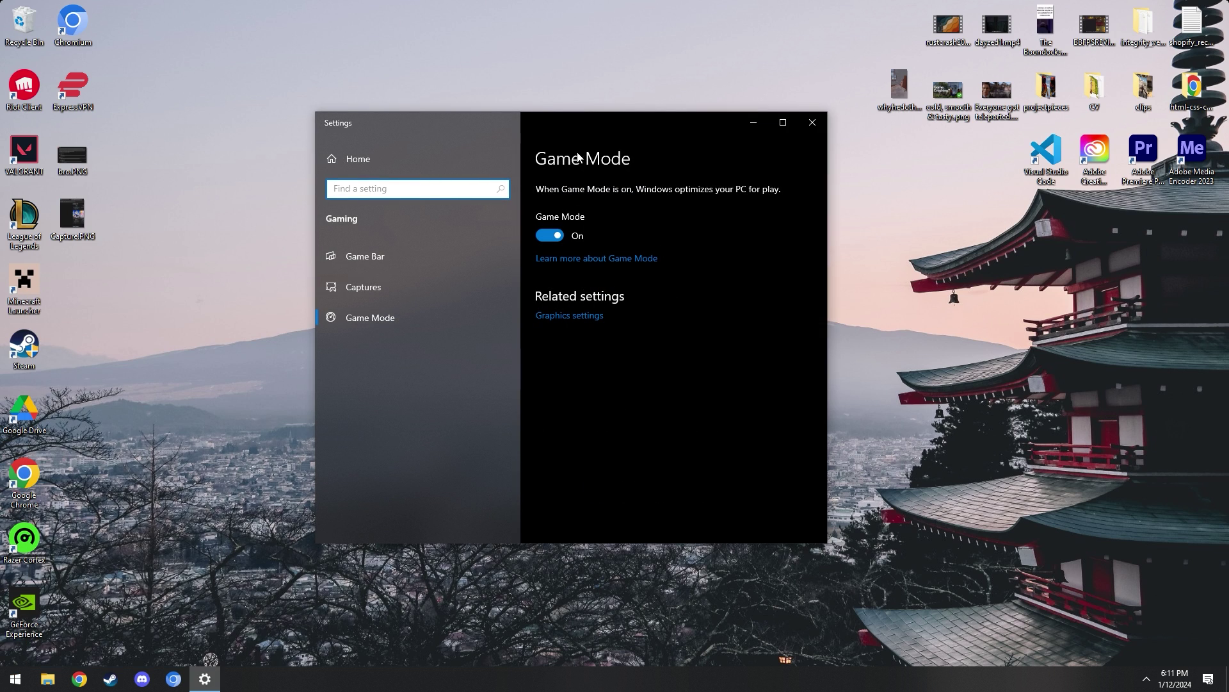
- Review the background recording options under Captures and the Game Bar setting, and close the settings
left_click(378, 285)
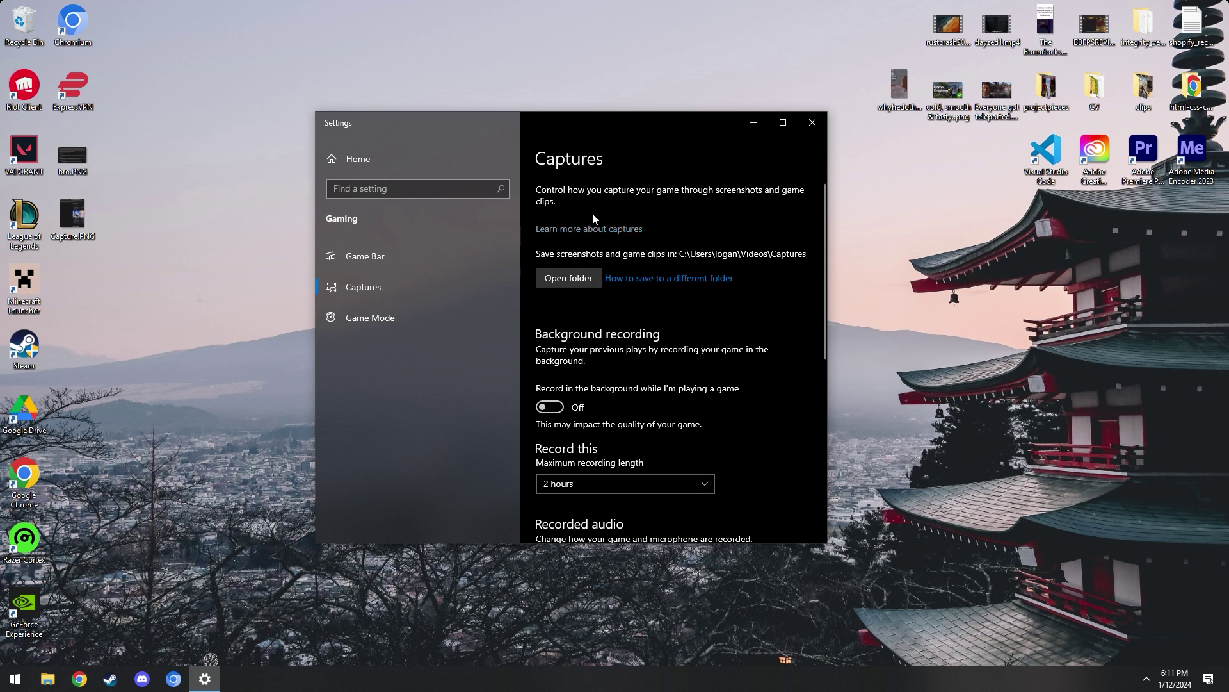
scroll(579, 346, "down", 7)
scroll(551, 320, "up", 6)
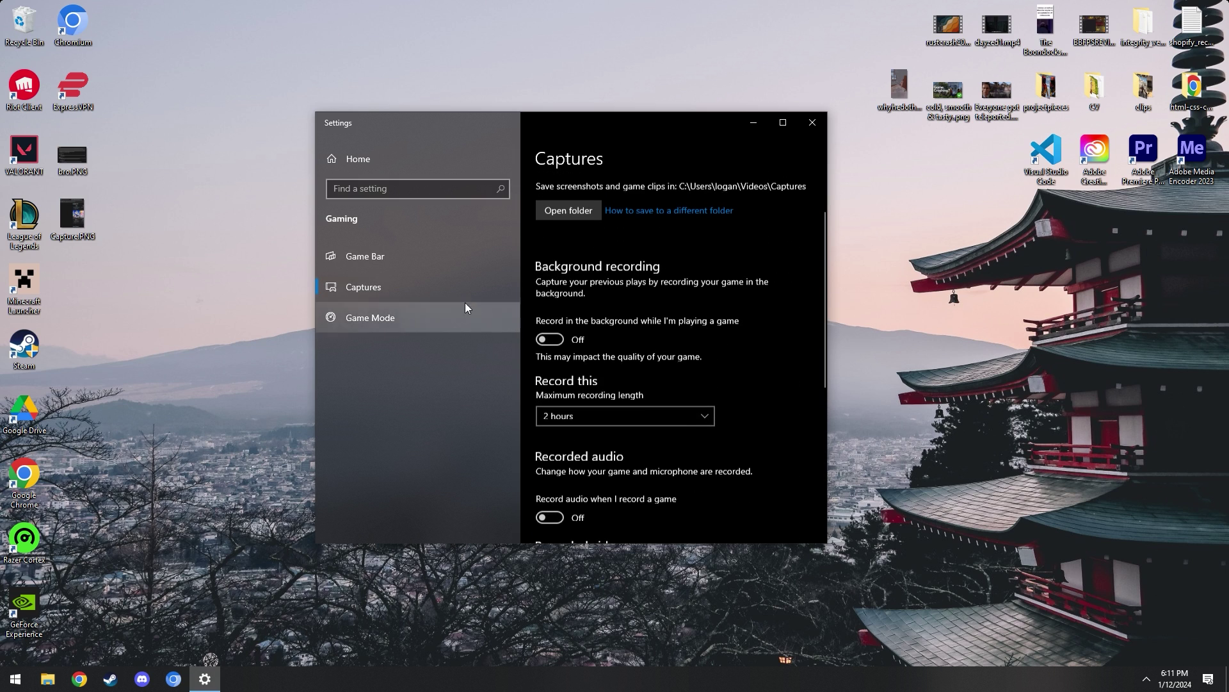
left_click(388, 262)
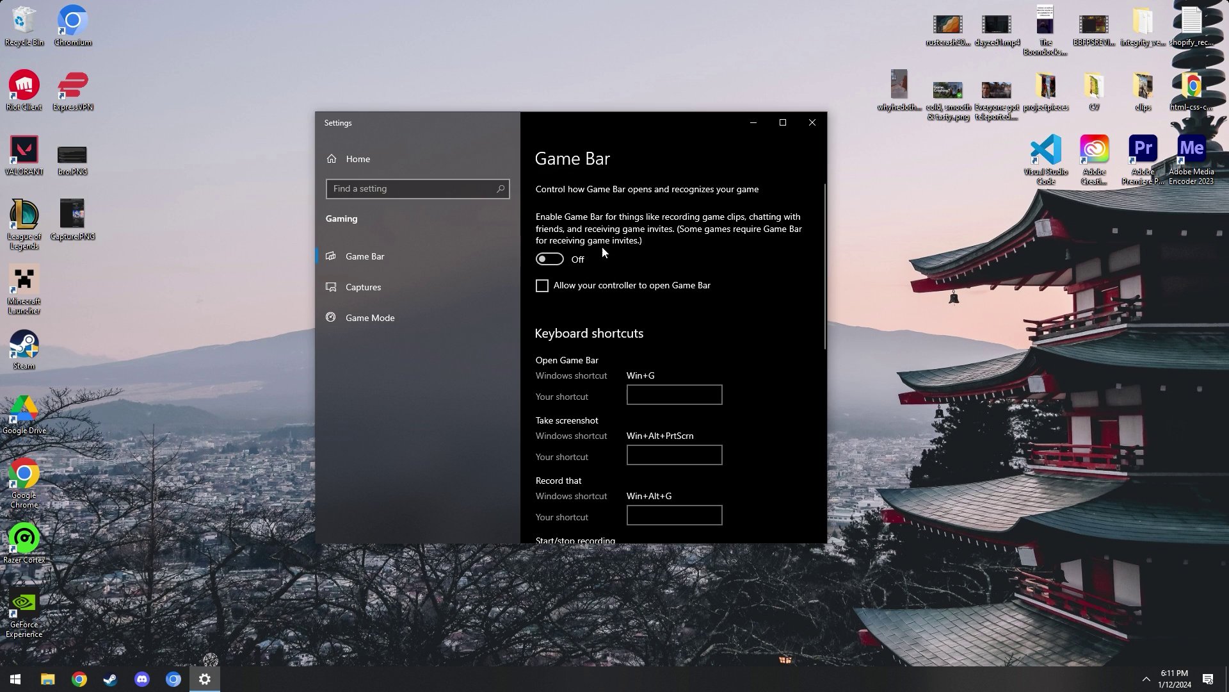
left_click(812, 122)
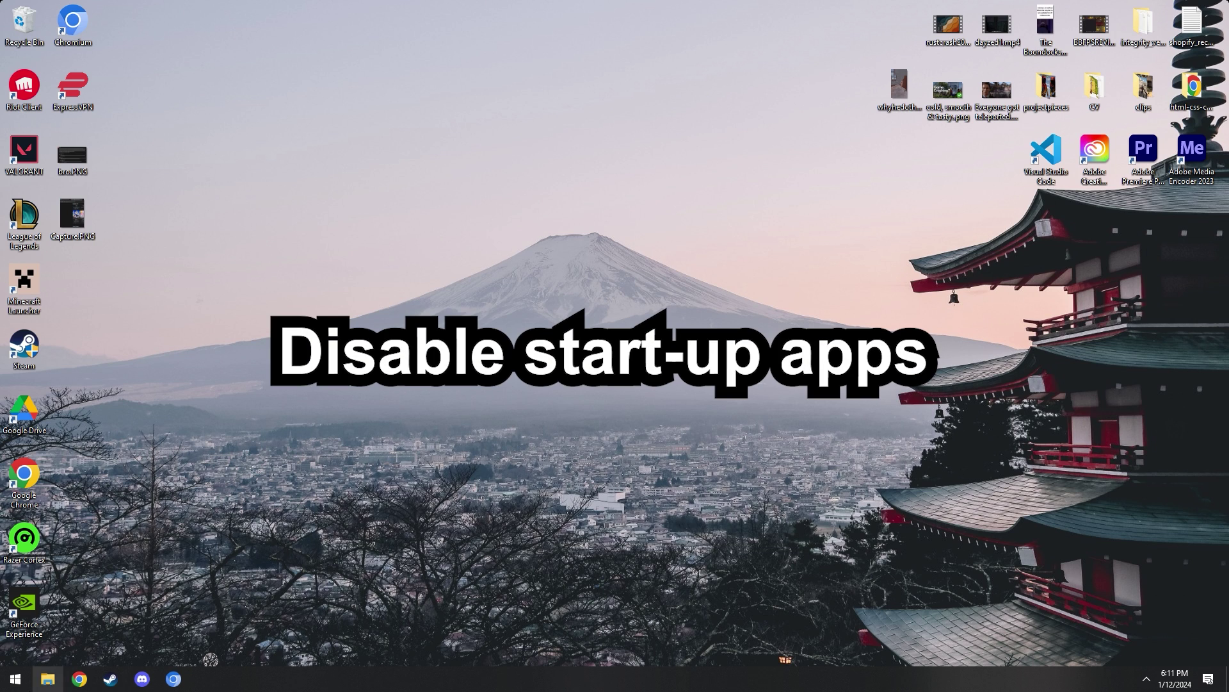
- Search Windows for startup and open the Startup Apps settings
left_click(15, 678)
type("startup")
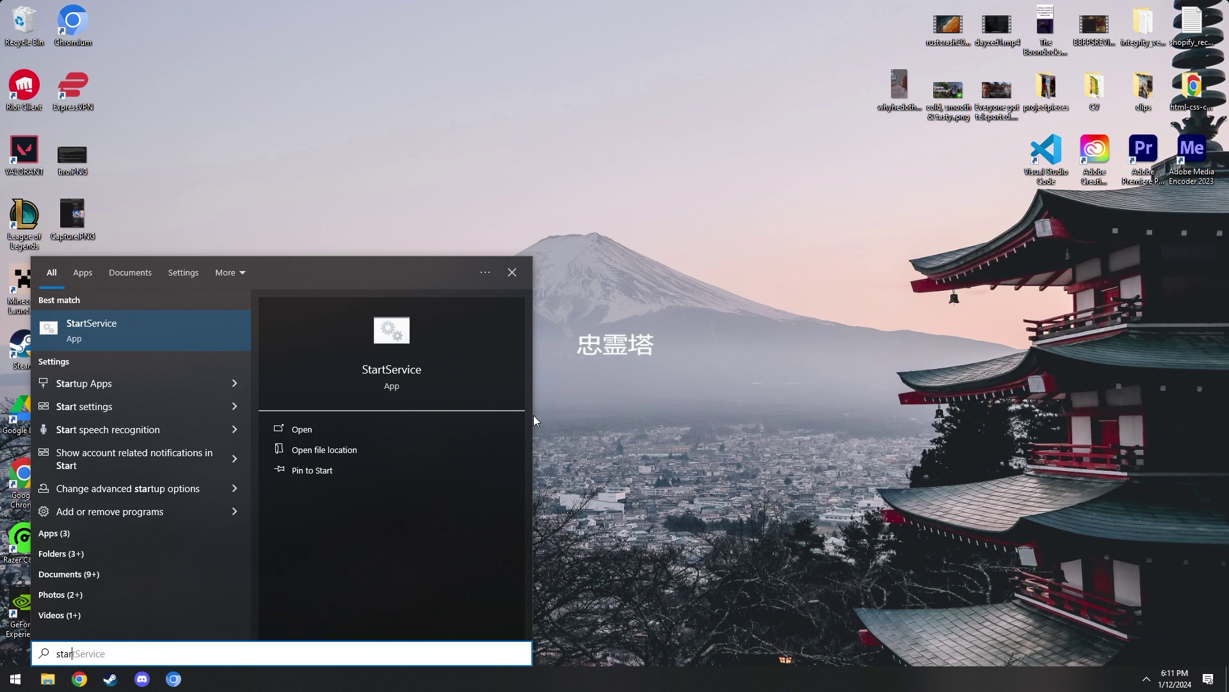
key("Return")
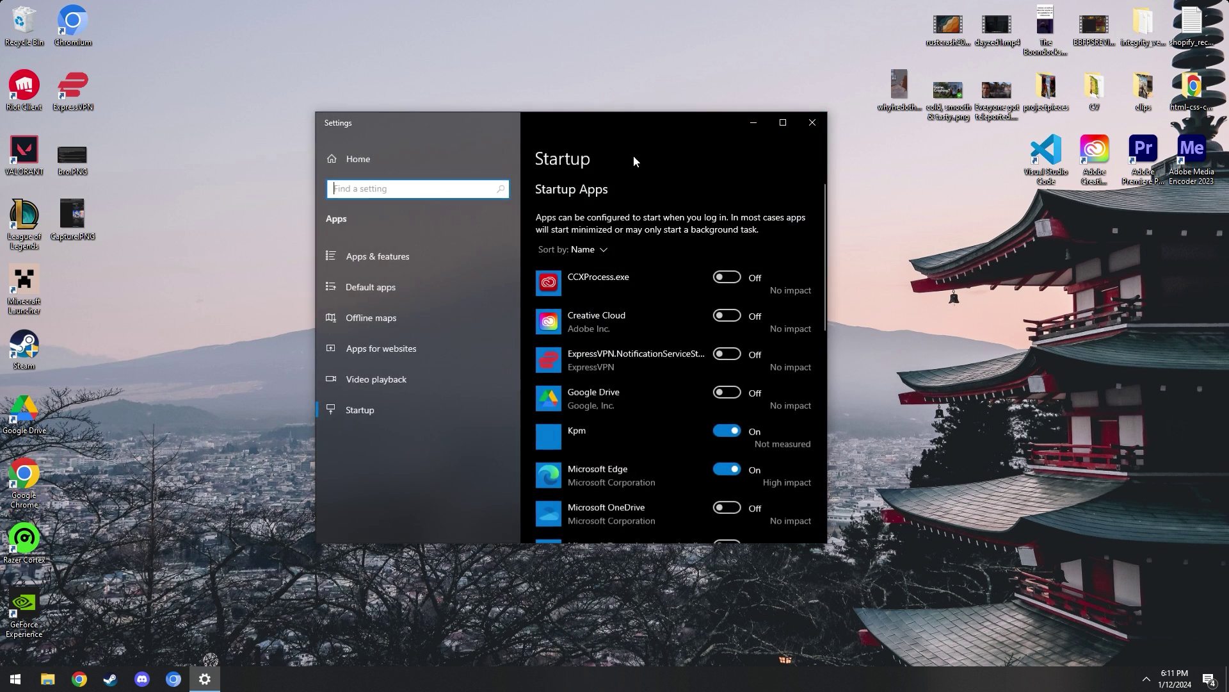
- Examine the whole list of startup apps for enabled ones that could be disabled, checking their impact ratings
scroll(617, 272, "down", 5)
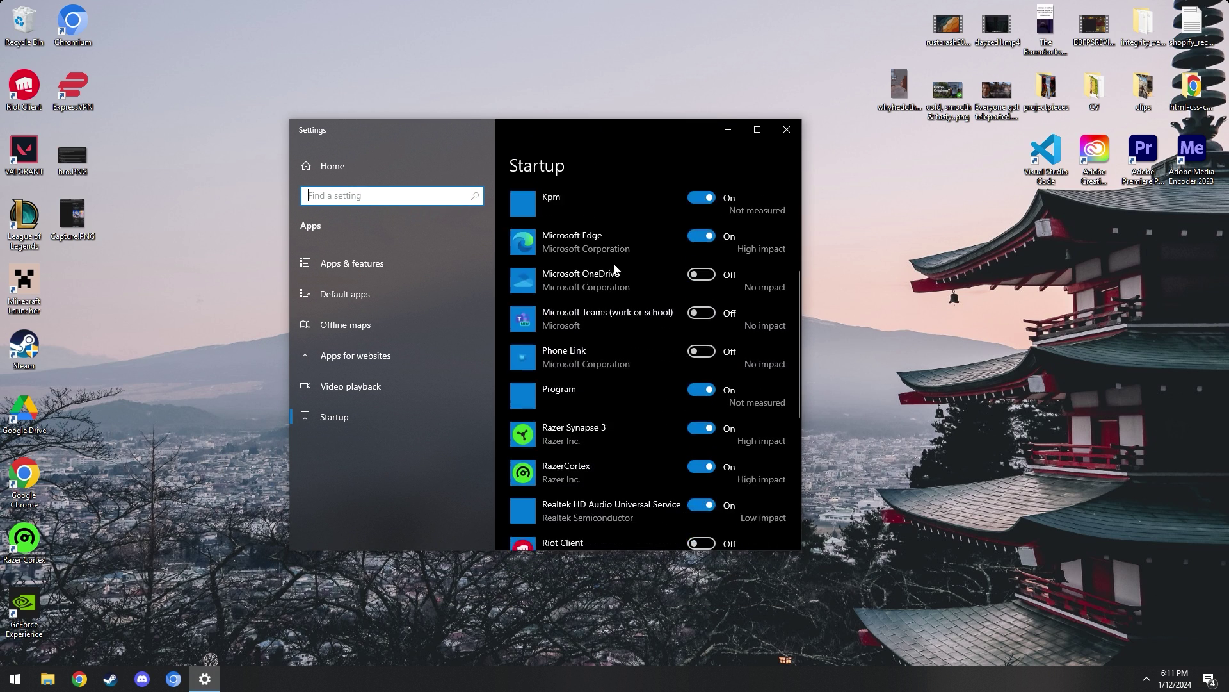
scroll(608, 477, "down", 5)
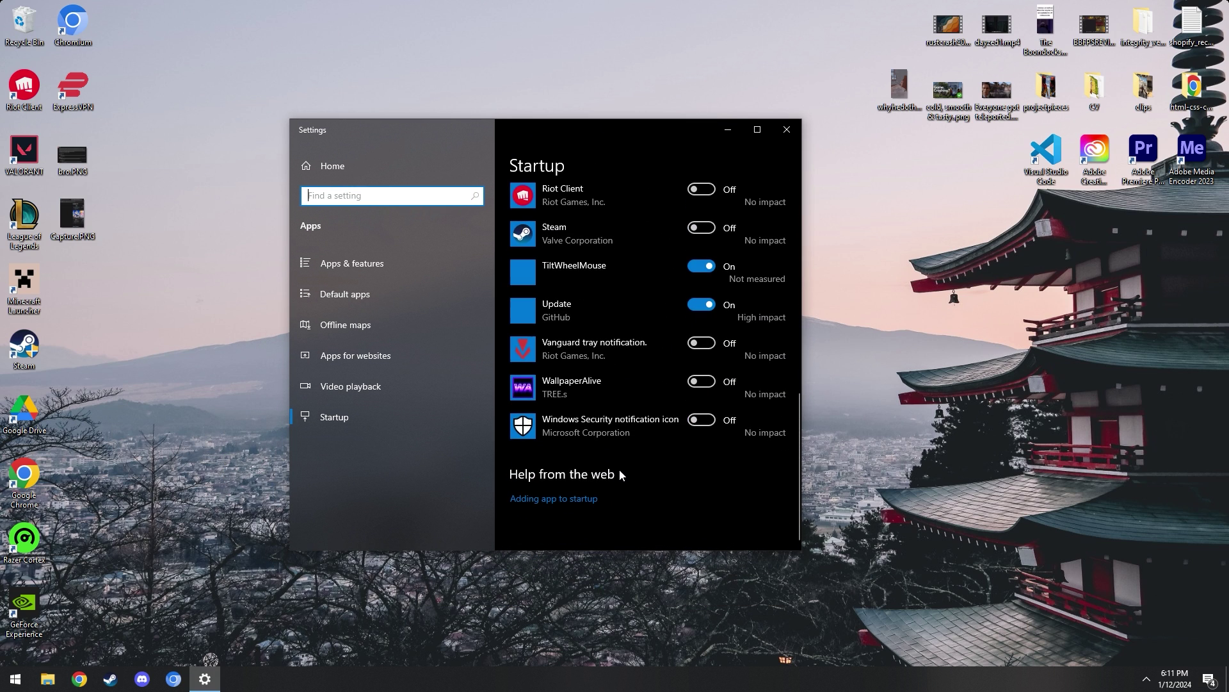
scroll(608, 466, "up", 1)
scroll(598, 464, "down", 1)
scroll(605, 446, "up", 2)
scroll(608, 442, "up", 12)
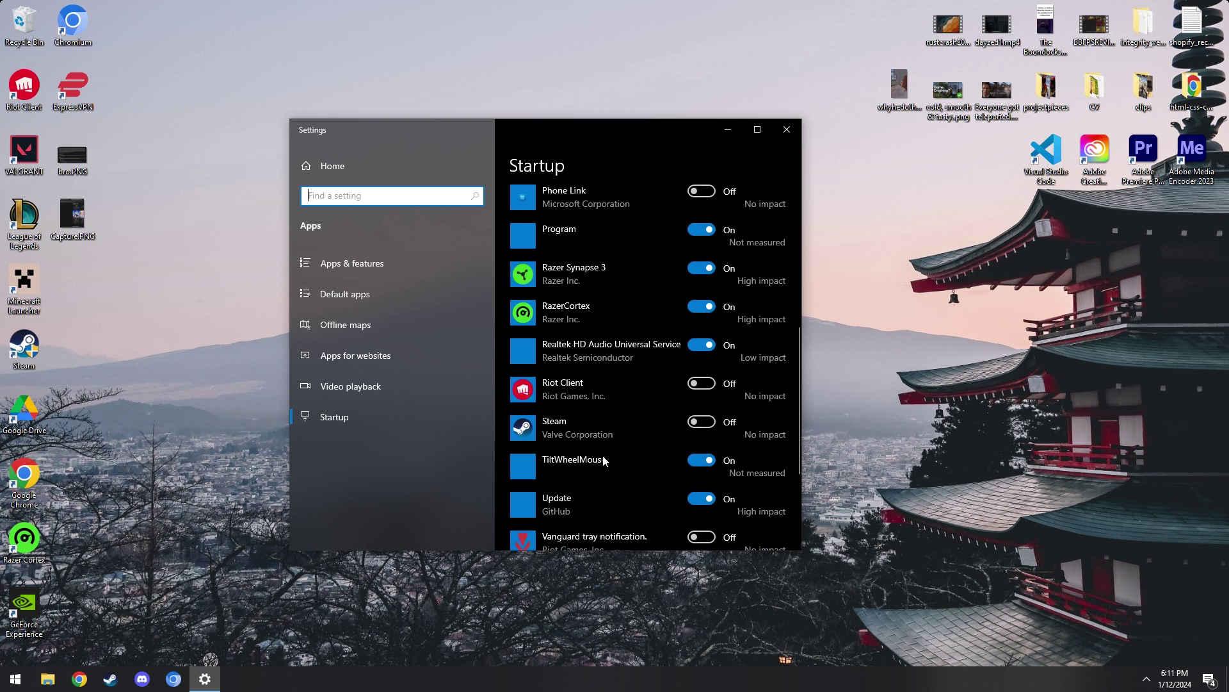
scroll(634, 394, "up", 3)
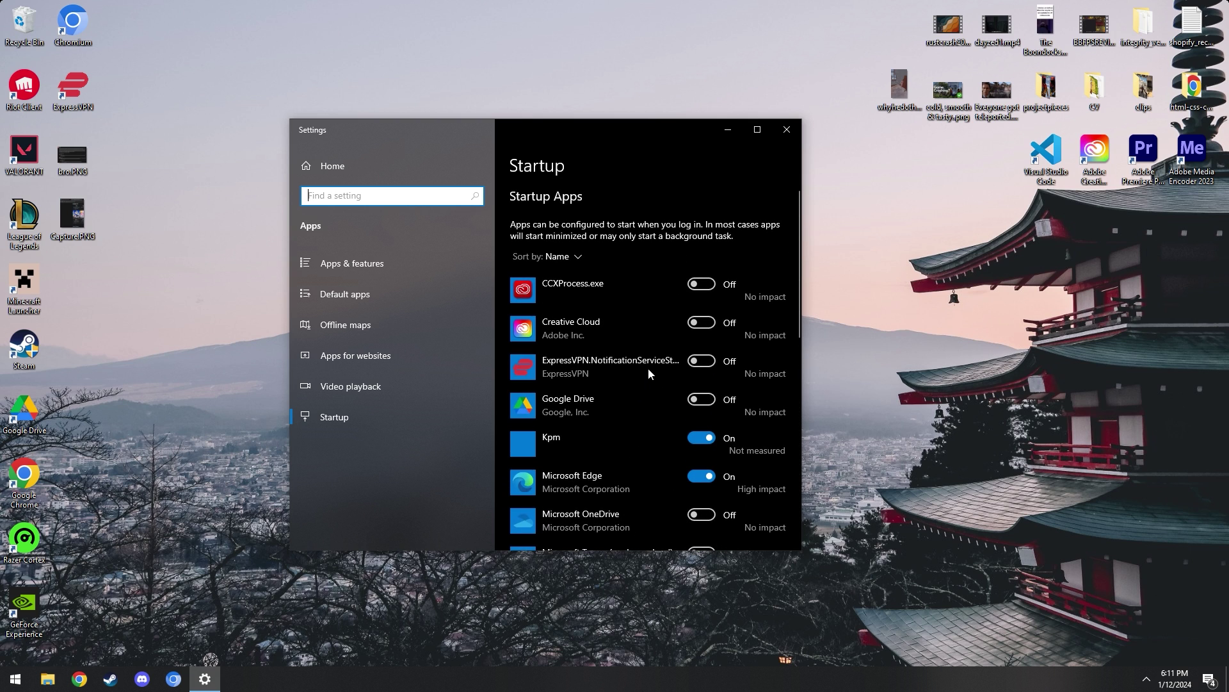
scroll(648, 367, "down", 5)
scroll(675, 333, "up", 5)
scroll(525, 333, "down", 10)
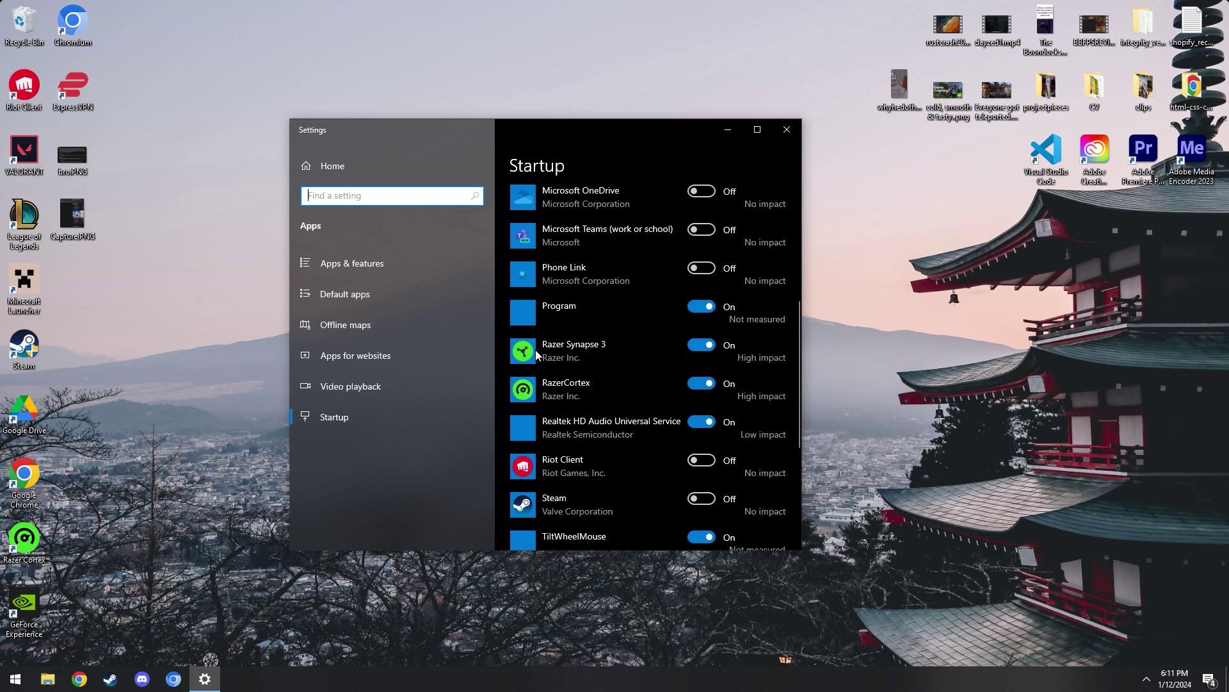
- Disable Microsoft Edge as a startup app and close the settings
scroll(705, 256, "up", 2)
left_click(736, 221)
scroll(737, 238, "up", 5)
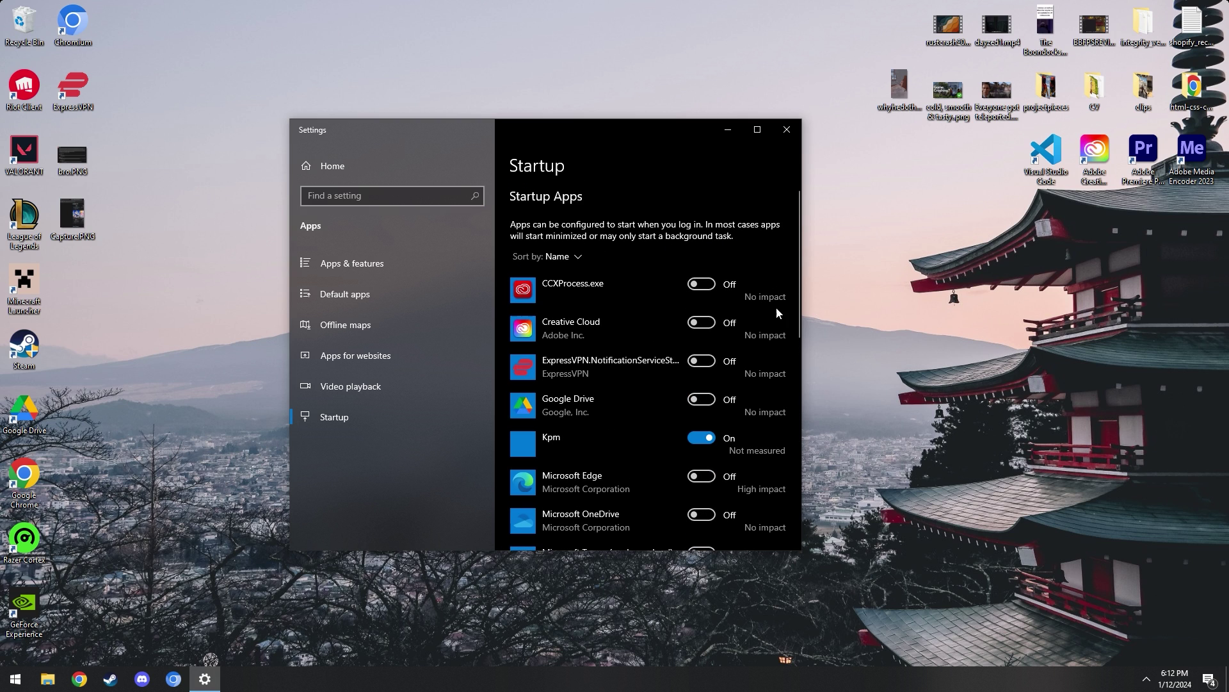
scroll(757, 254, "down", 2)
key("alt+F4")
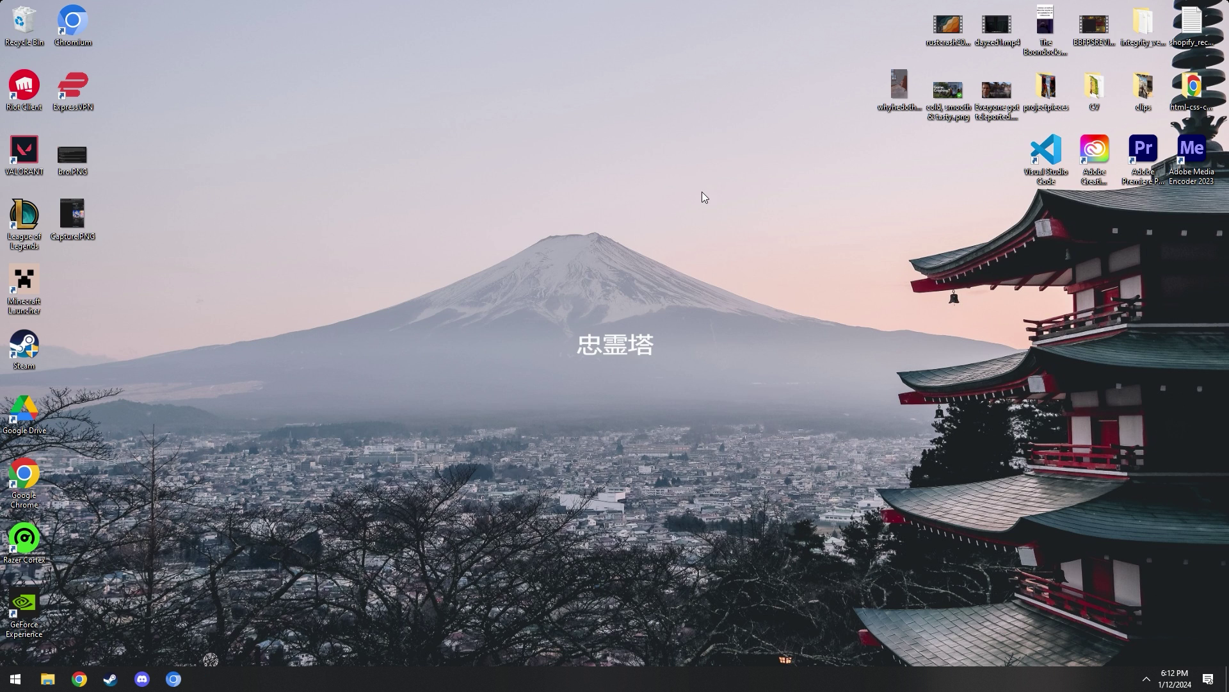
- Open GeForce Experience and check its Drivers page for a newer Game Ready Driver
left_click(15, 679)
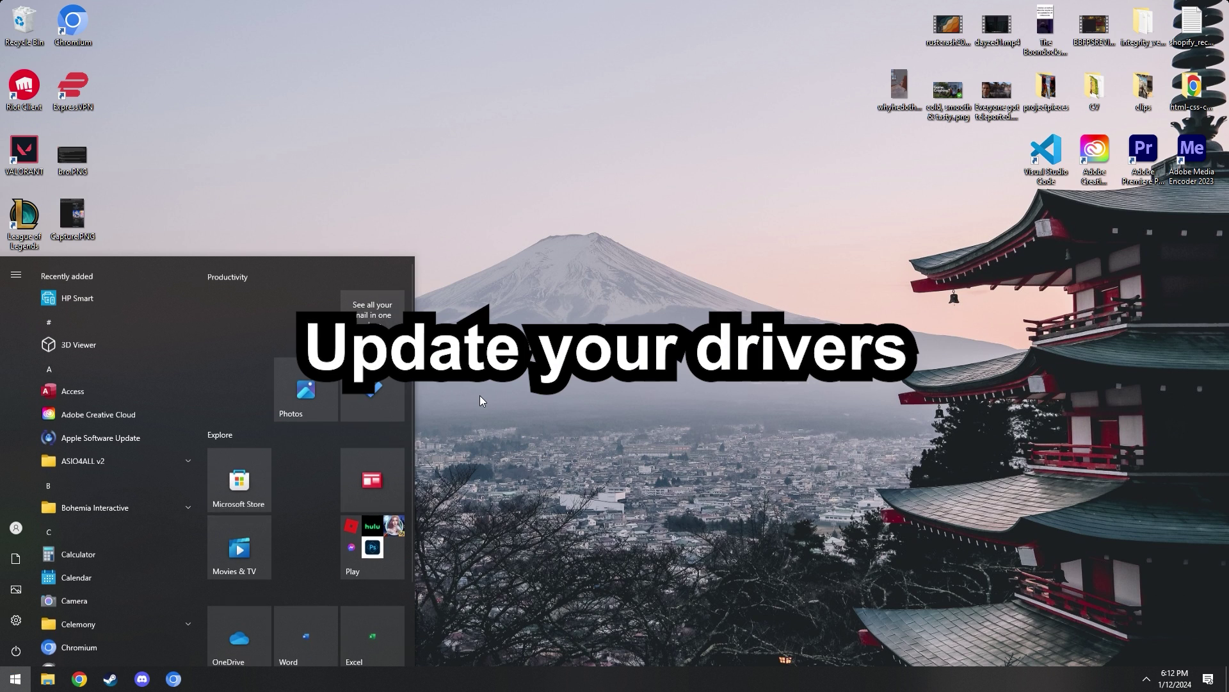
type("nvi")
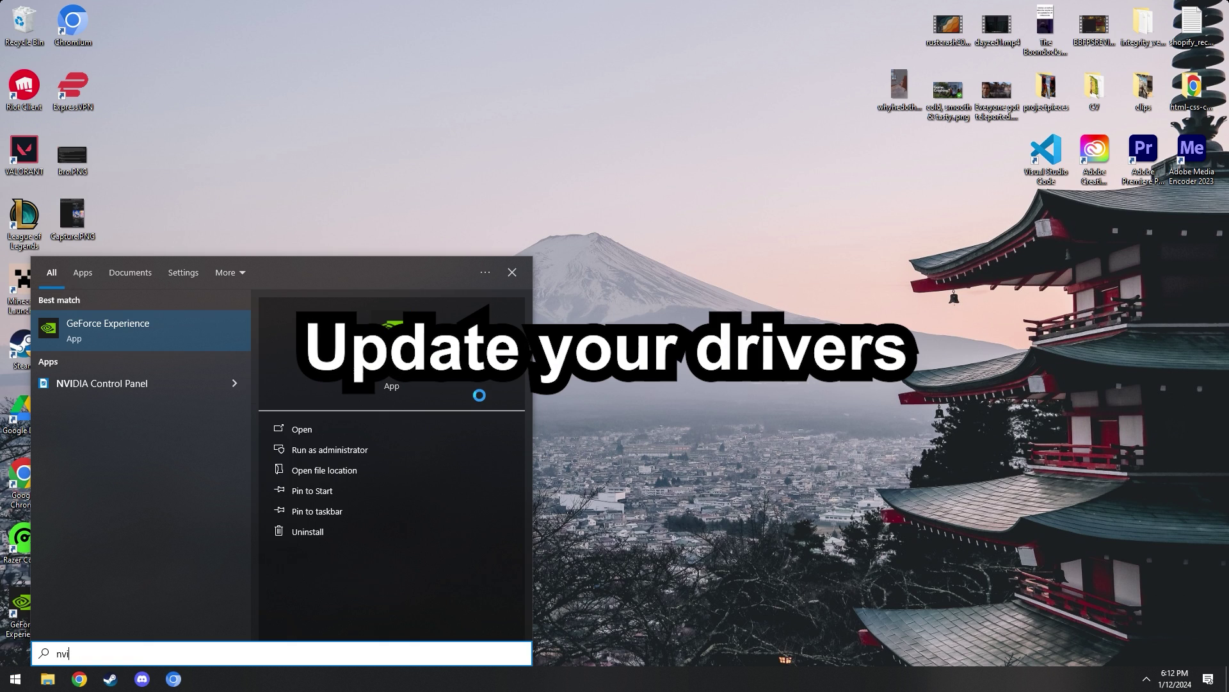
key("Return")
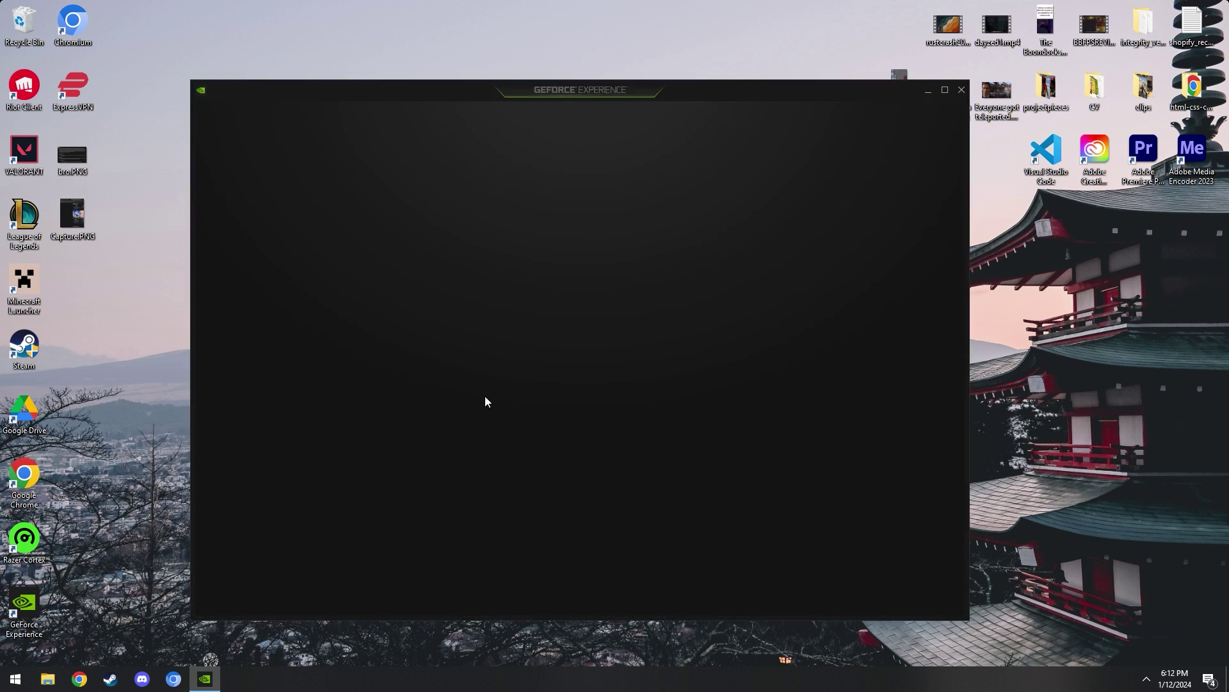
left_click_drag(602, 89, 565, 100)
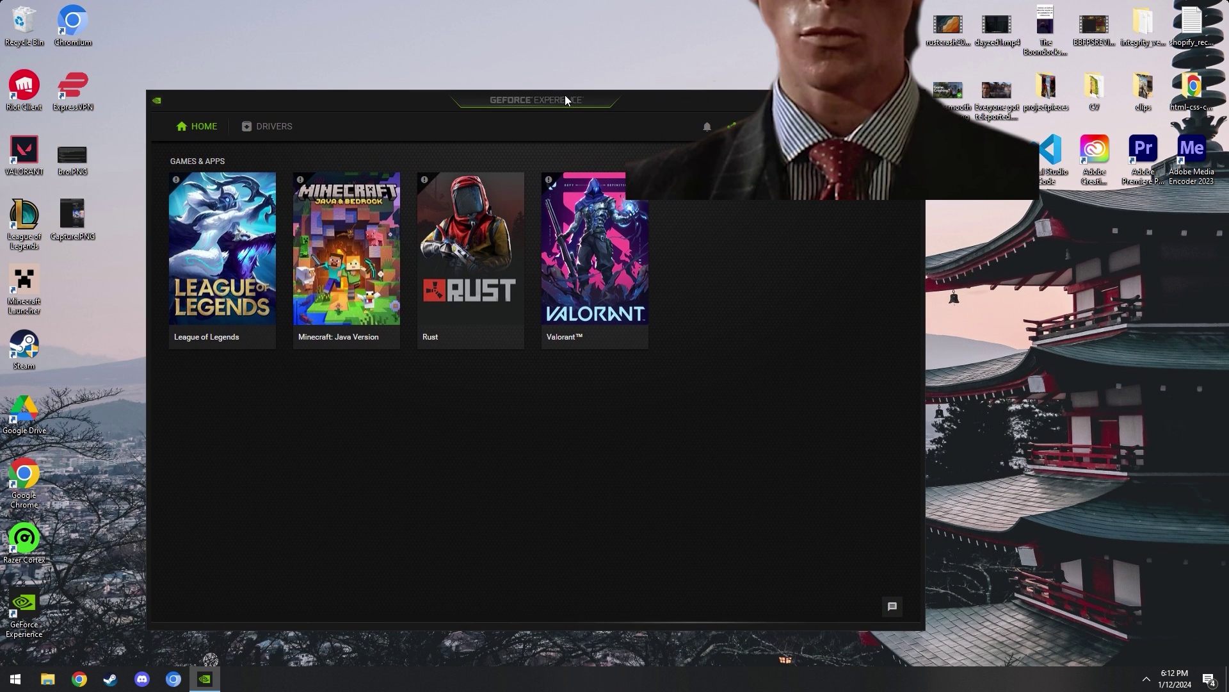
left_click(280, 126)
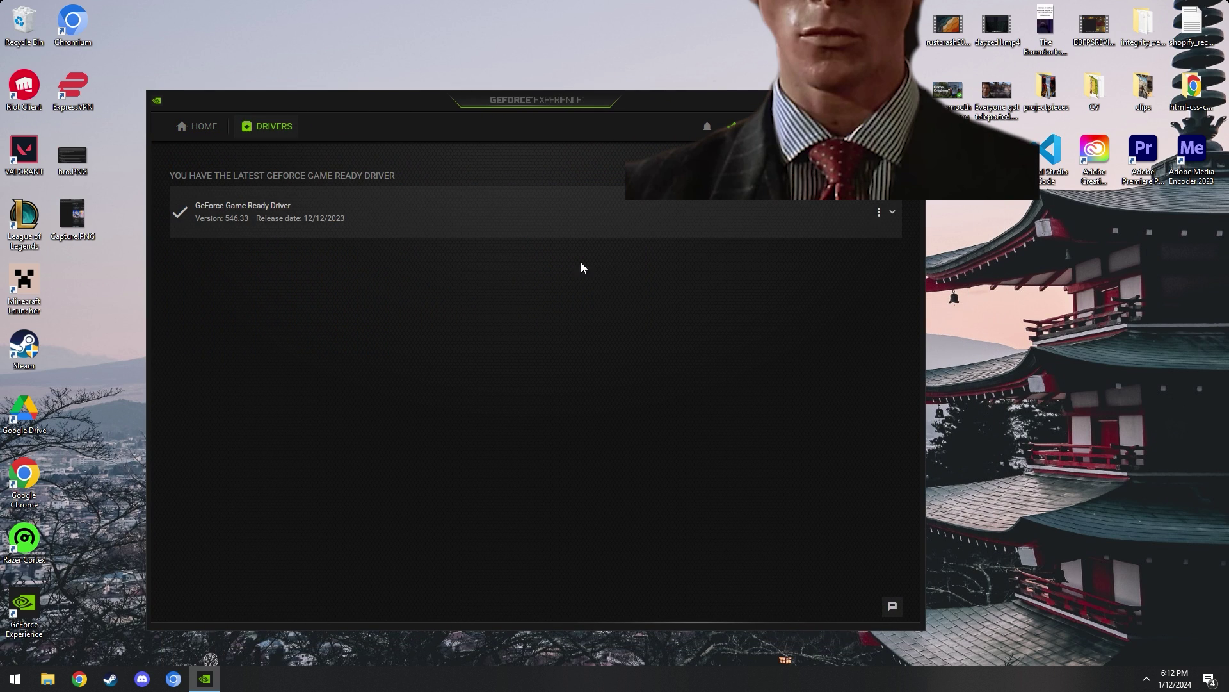
- Open Windows Update to check the computer's update status and update options, and close the settings
left_click(3, 684)
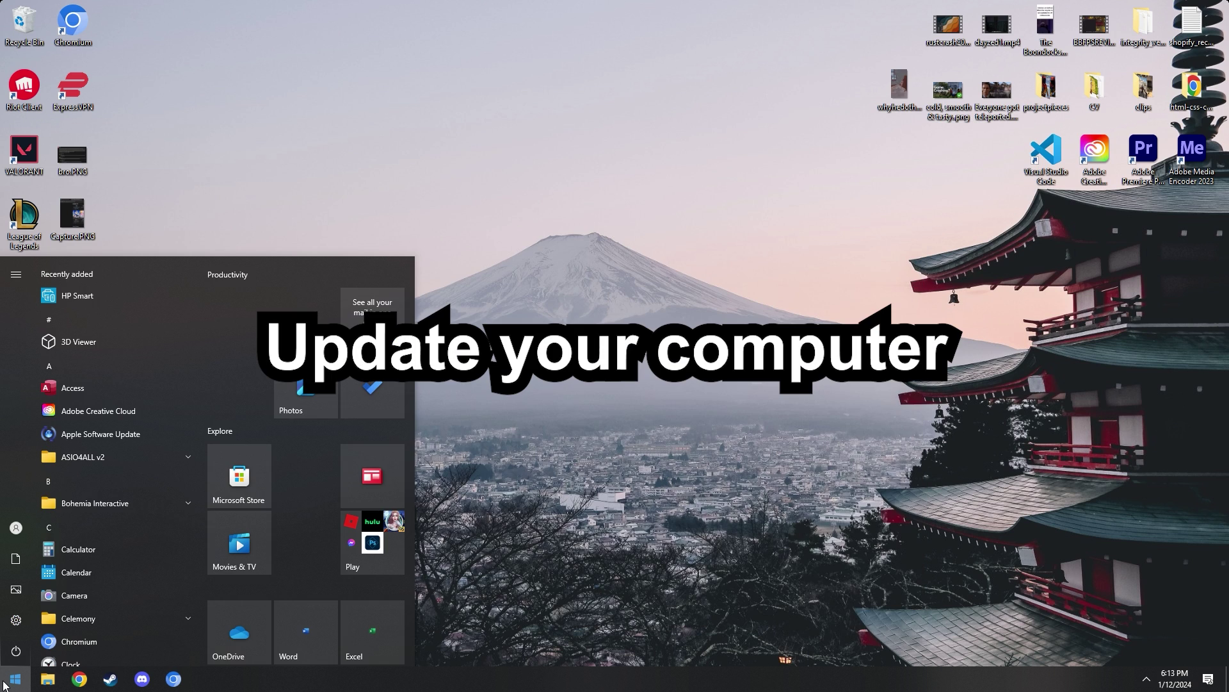
type("update")
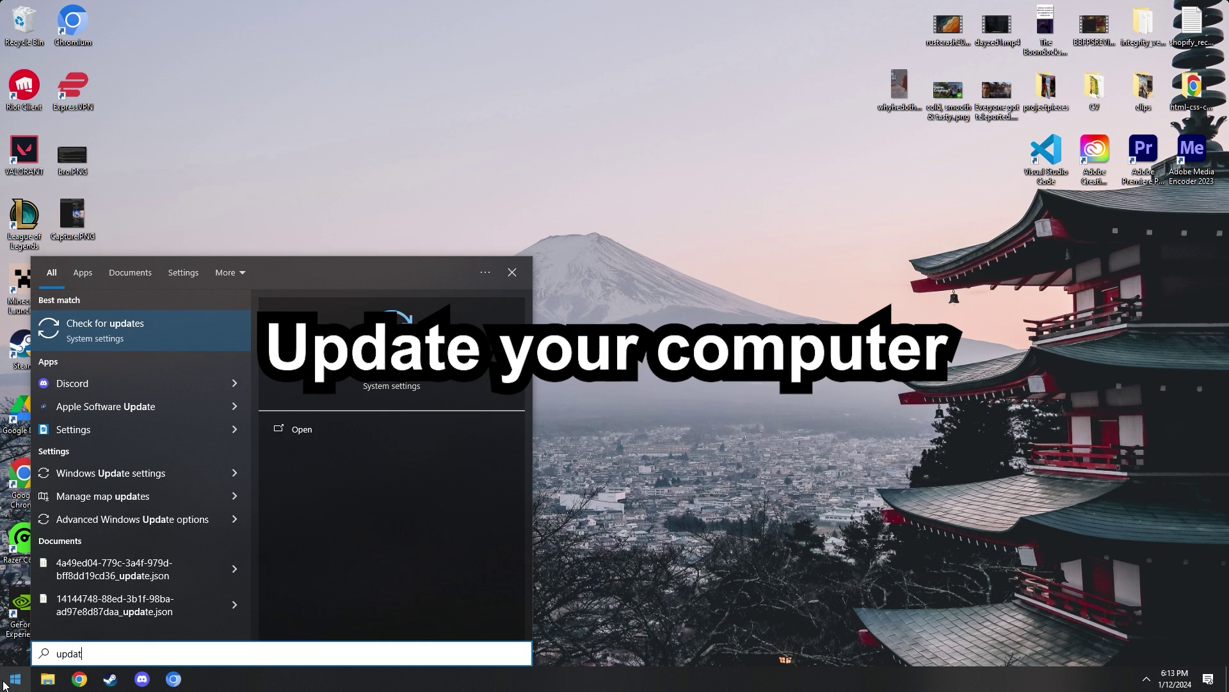
key("Return")
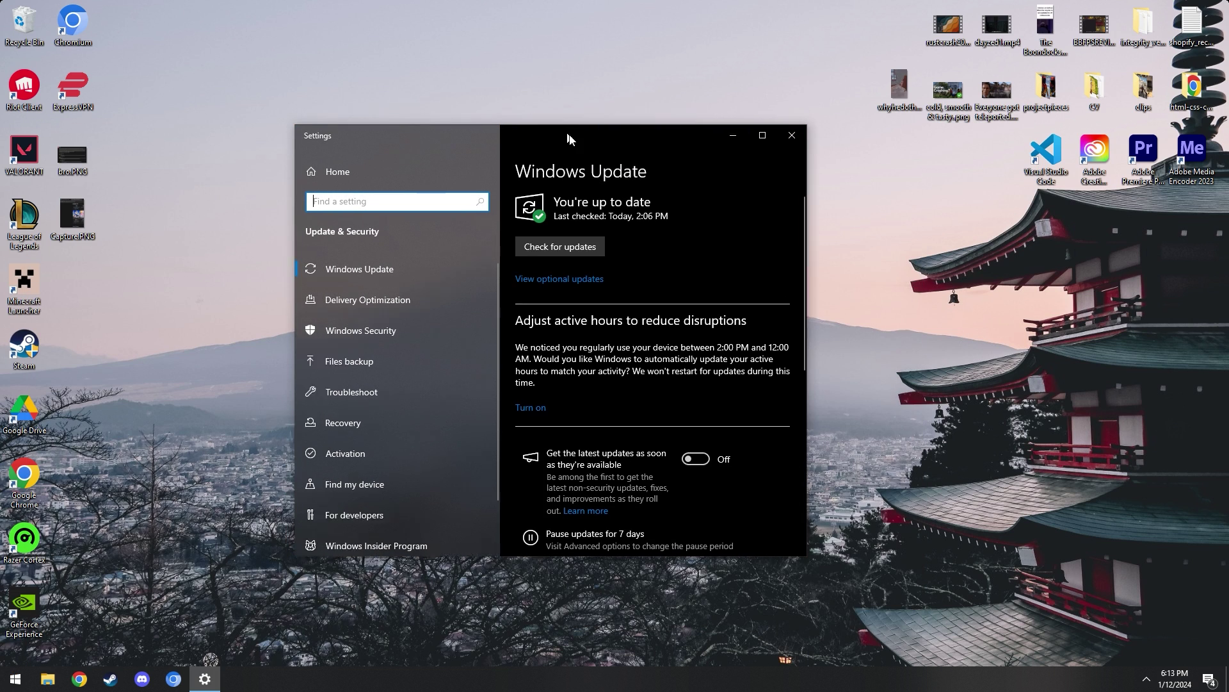
left_click_drag(562, 128, 643, 127)
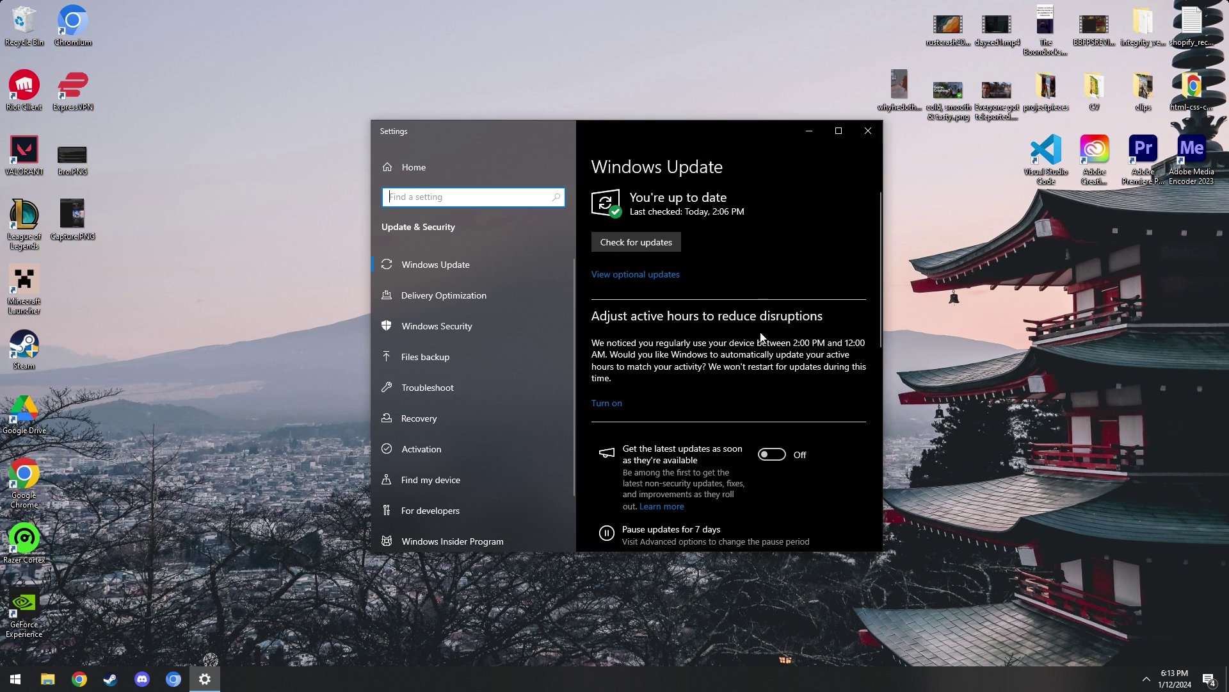
scroll(666, 384, "down", 3)
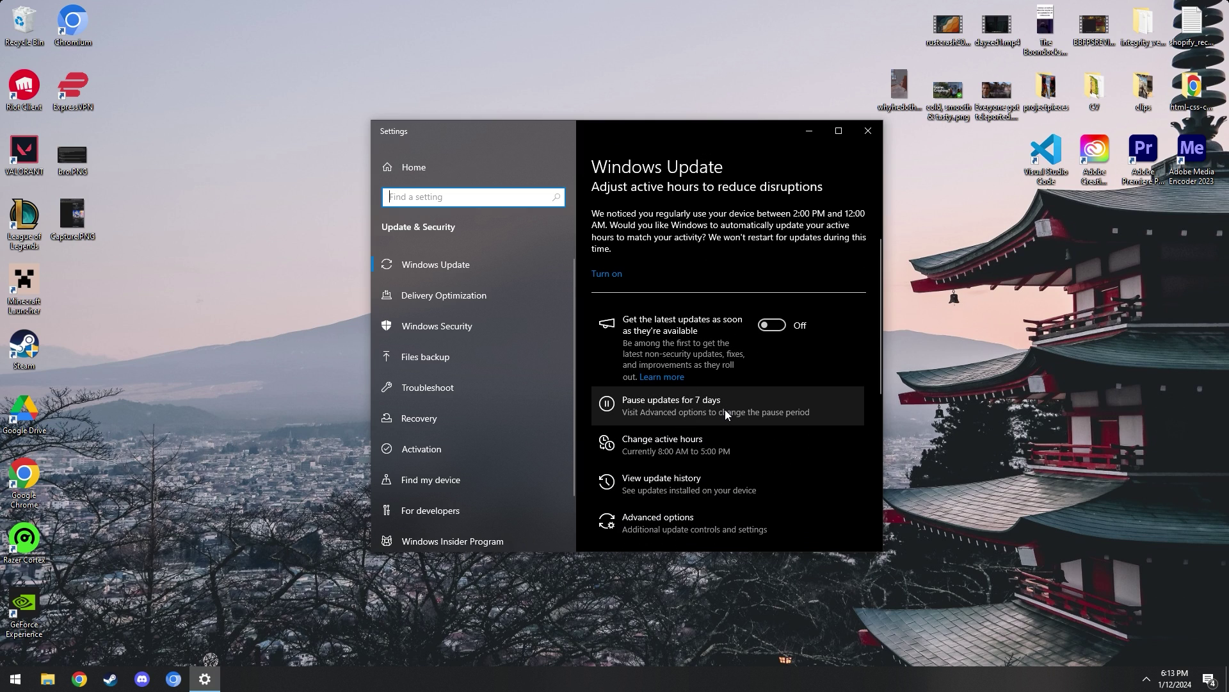
scroll(737, 410, "up", 3)
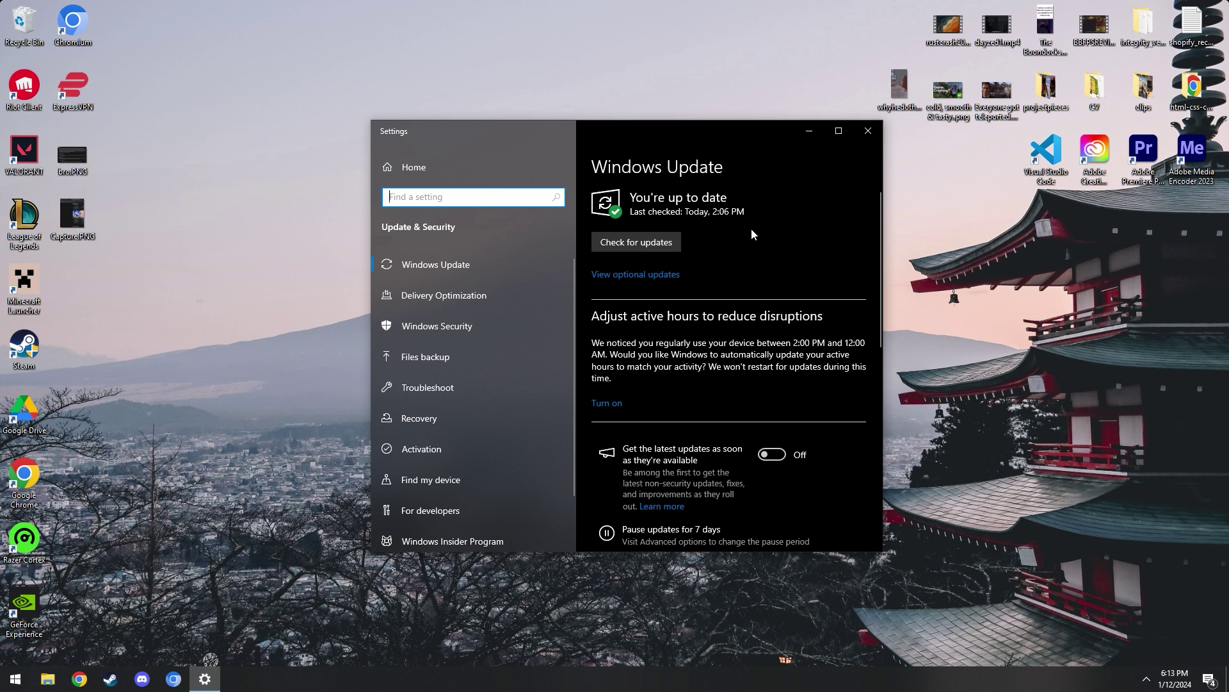
left_click(868, 131)
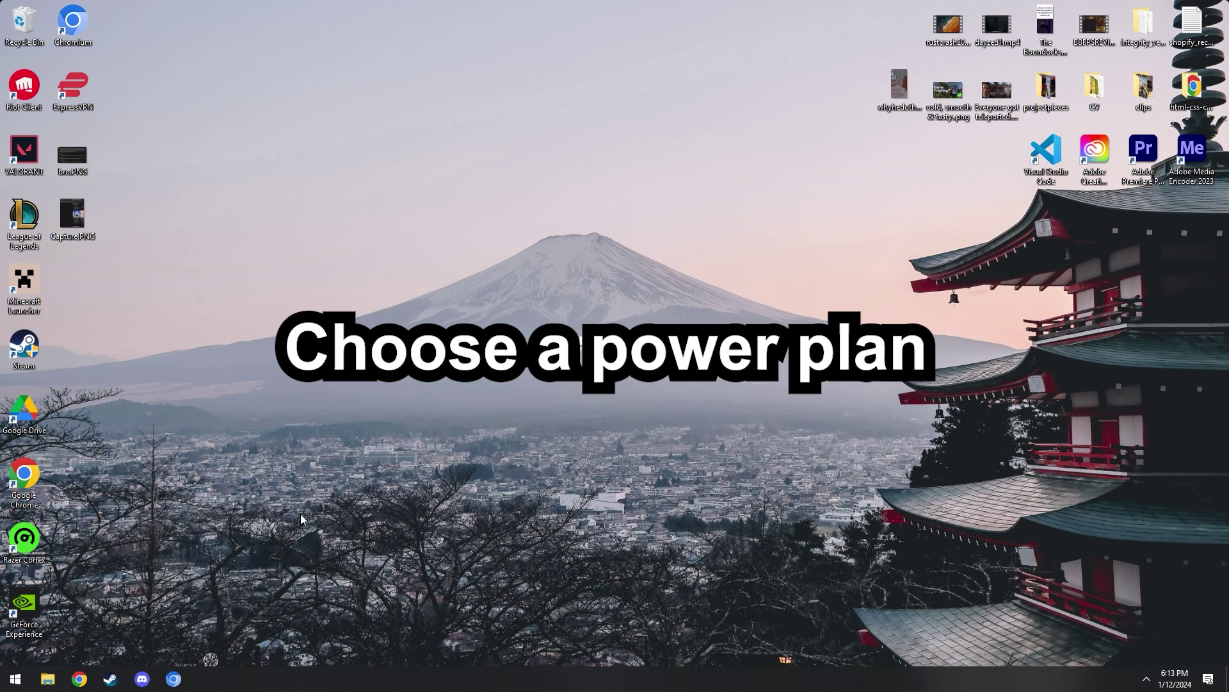
- Open the Windows Power Options page for choosing a power plan
left_click(15, 679)
type("c")
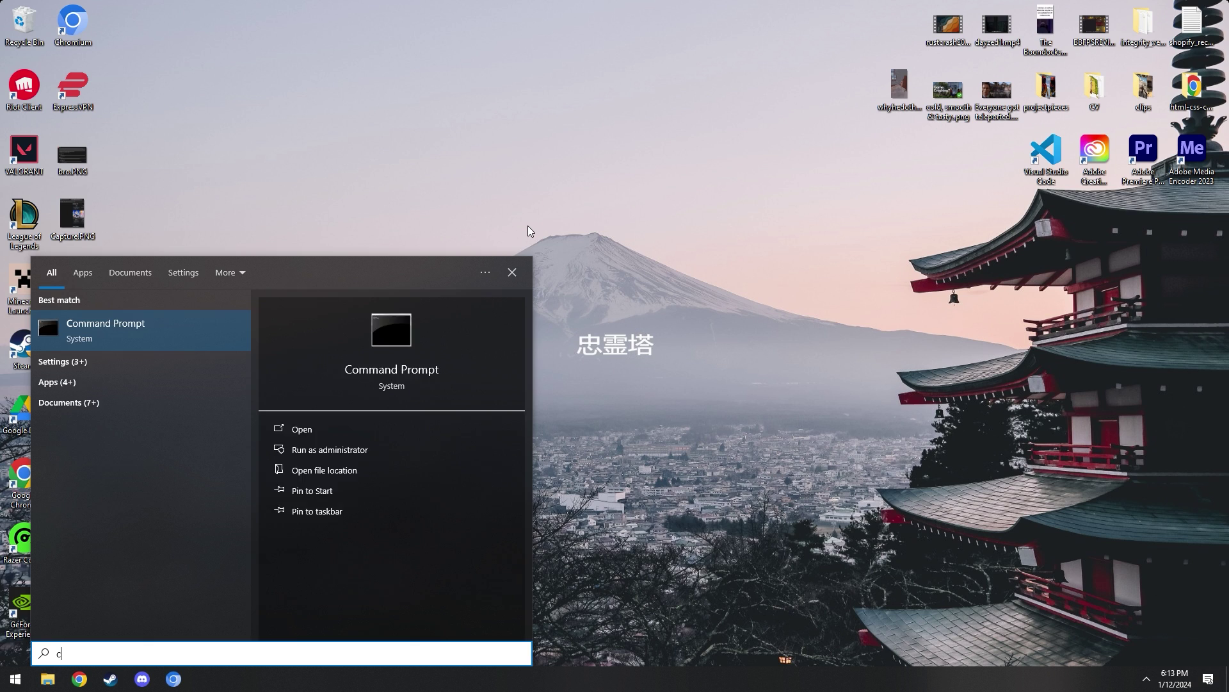
type("hoose")
key("Return")
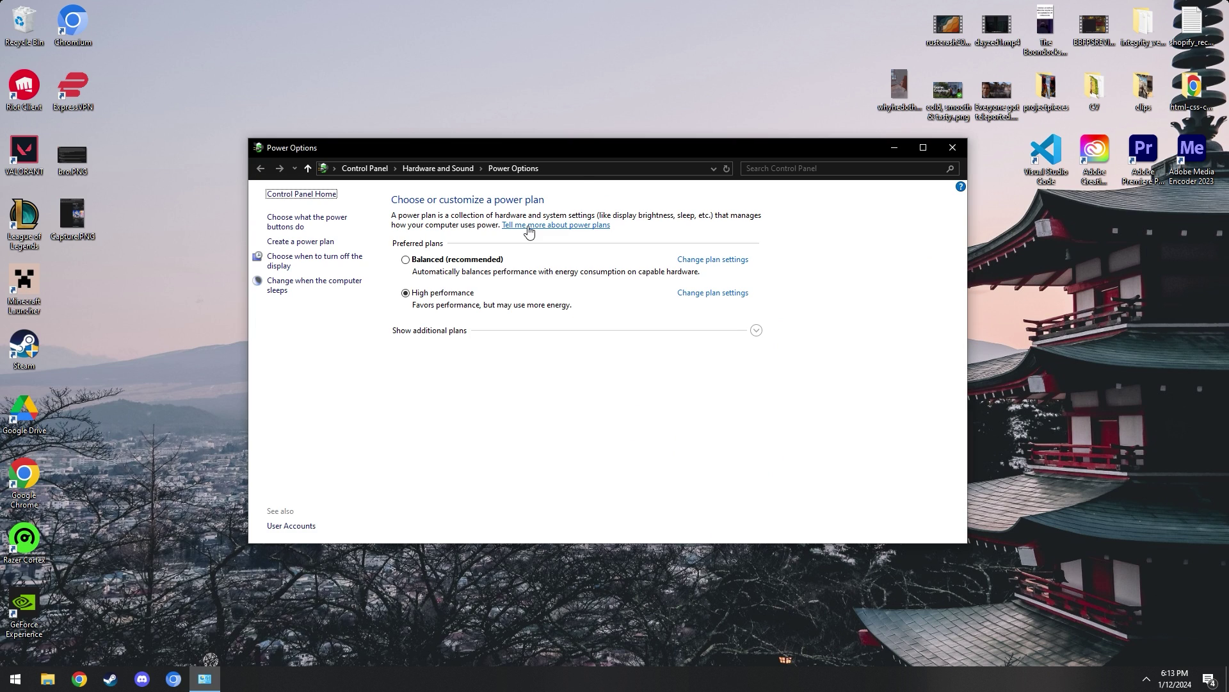
left_click_drag(576, 152, 529, 153)
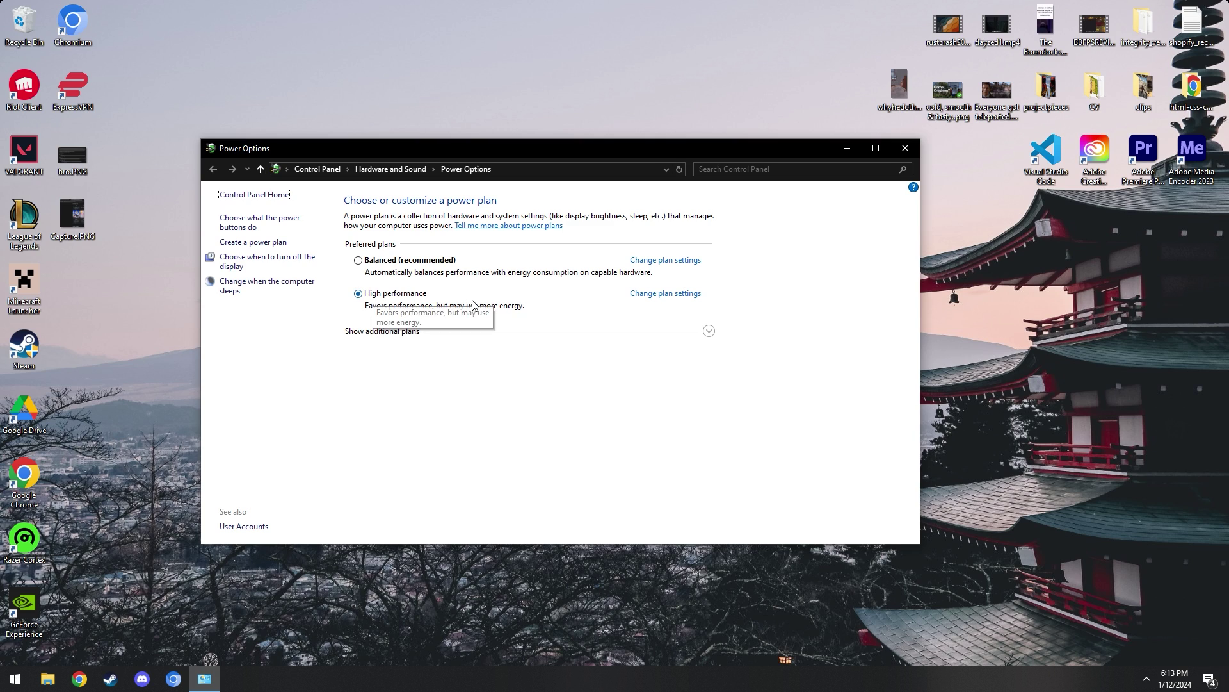
- Open the settings of the High performance power plan and check the option for putting the computer to sleep
left_click(688, 295)
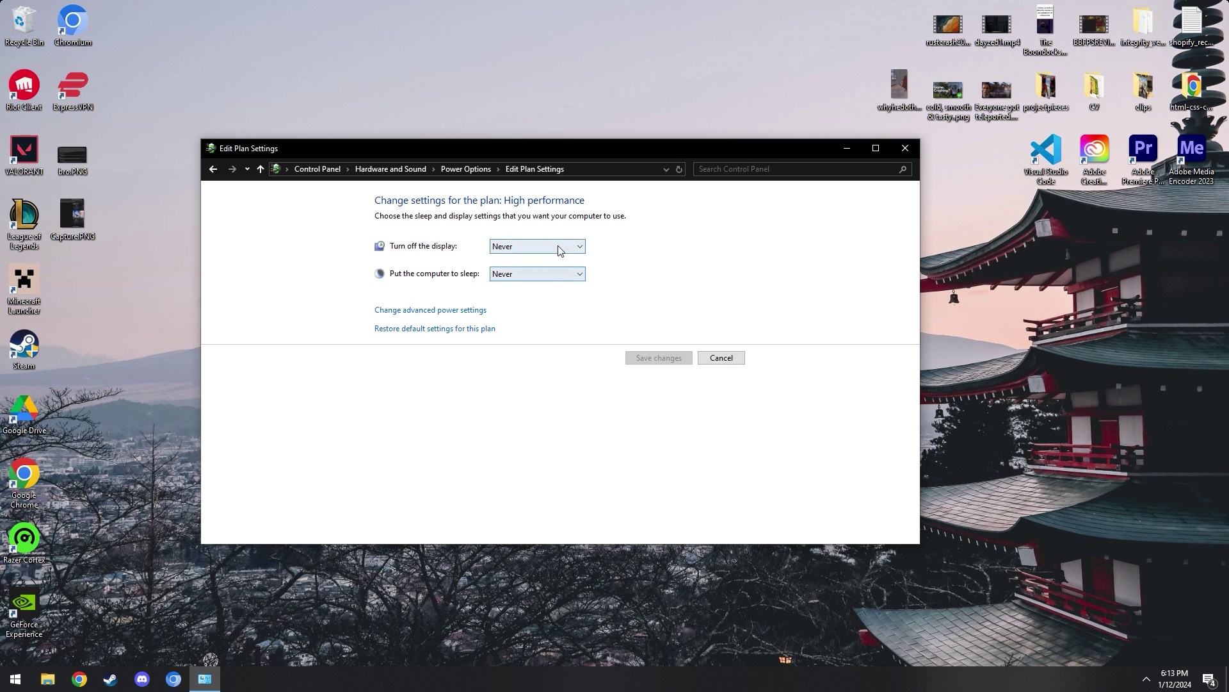
left_click(527, 277)
left_click(526, 283)
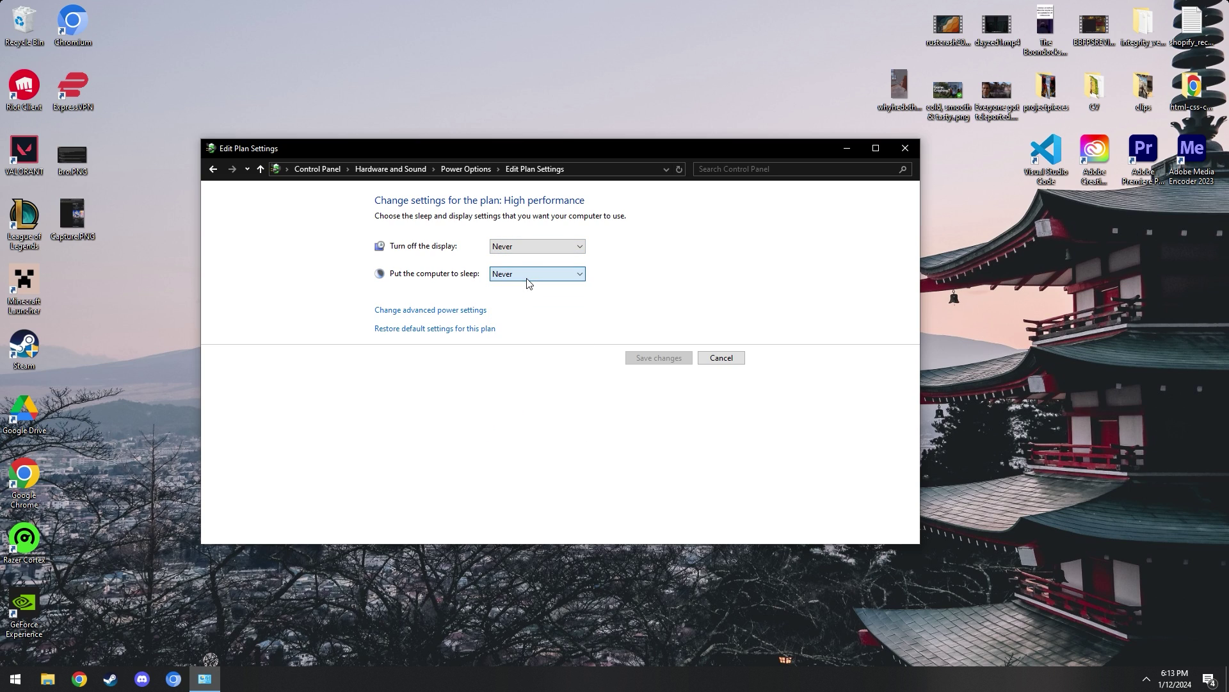
- Open the advanced power settings of the High performance plan and check the hard disk turn-off time
left_click(433, 318)
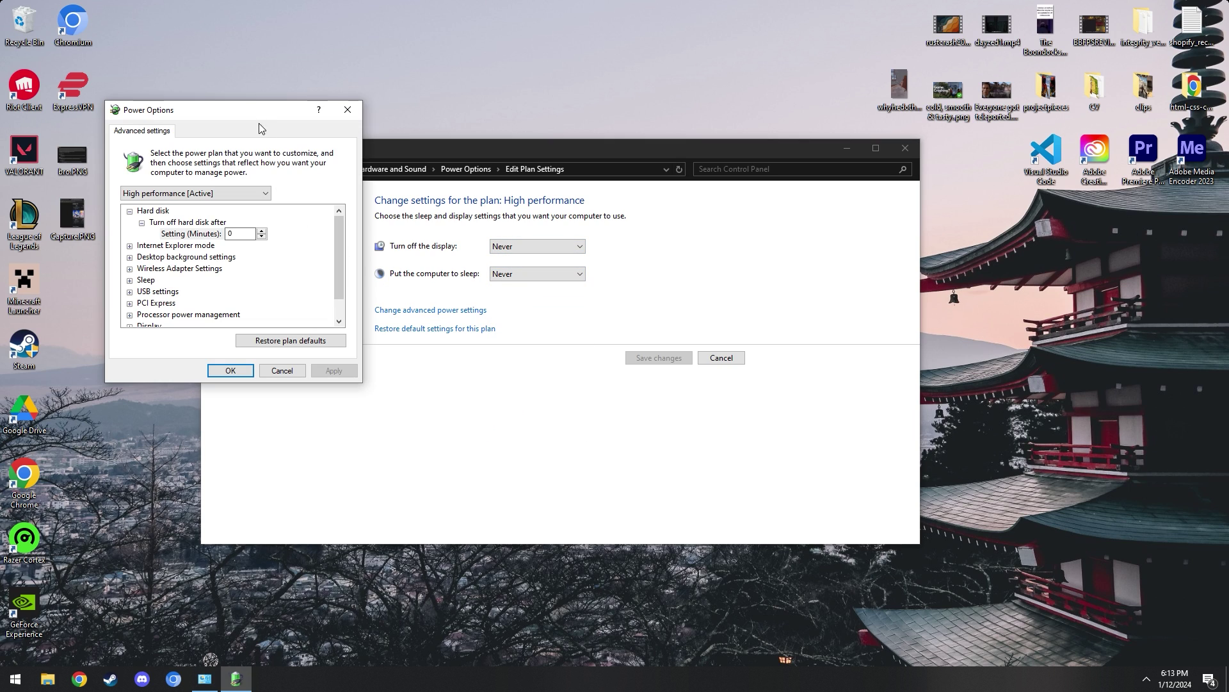
left_click_drag(259, 119, 441, 154)
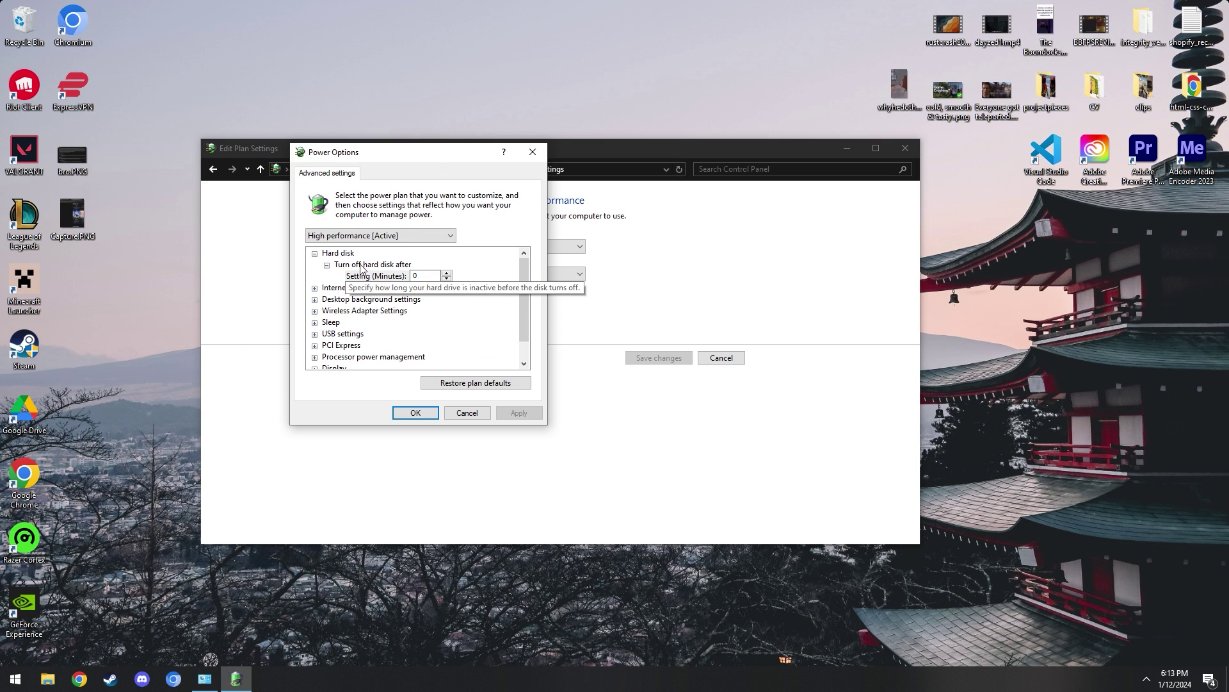
left_click(401, 278)
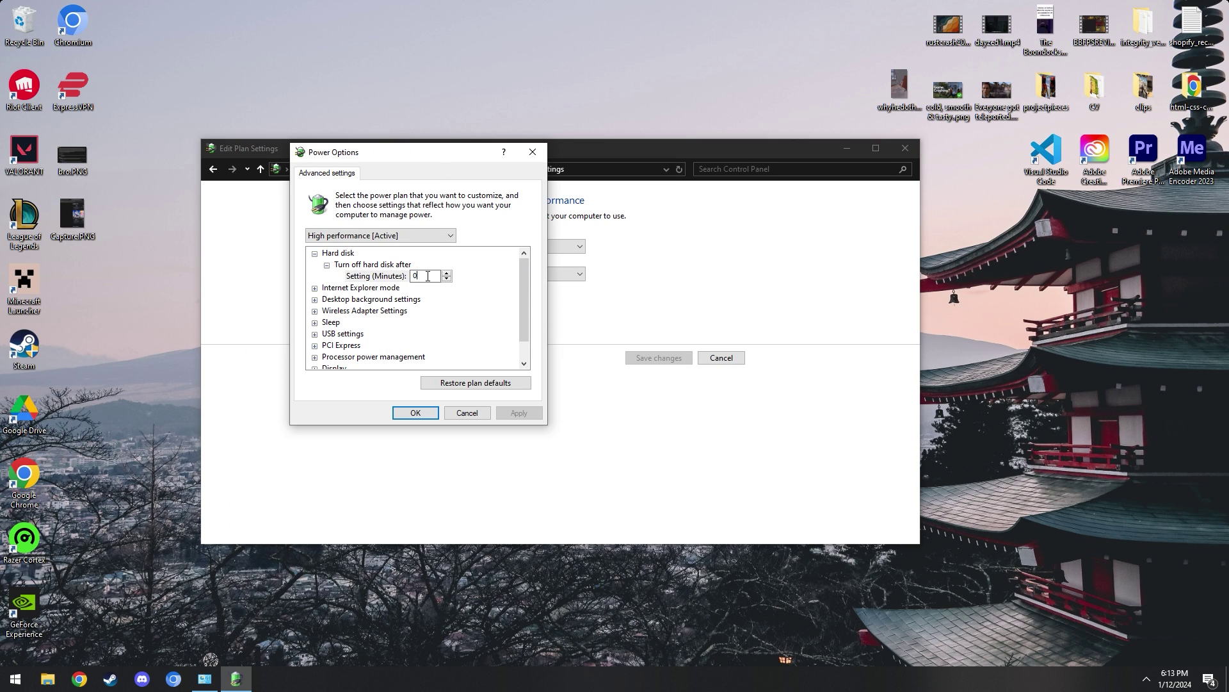
scroll(358, 288, "down", 1)
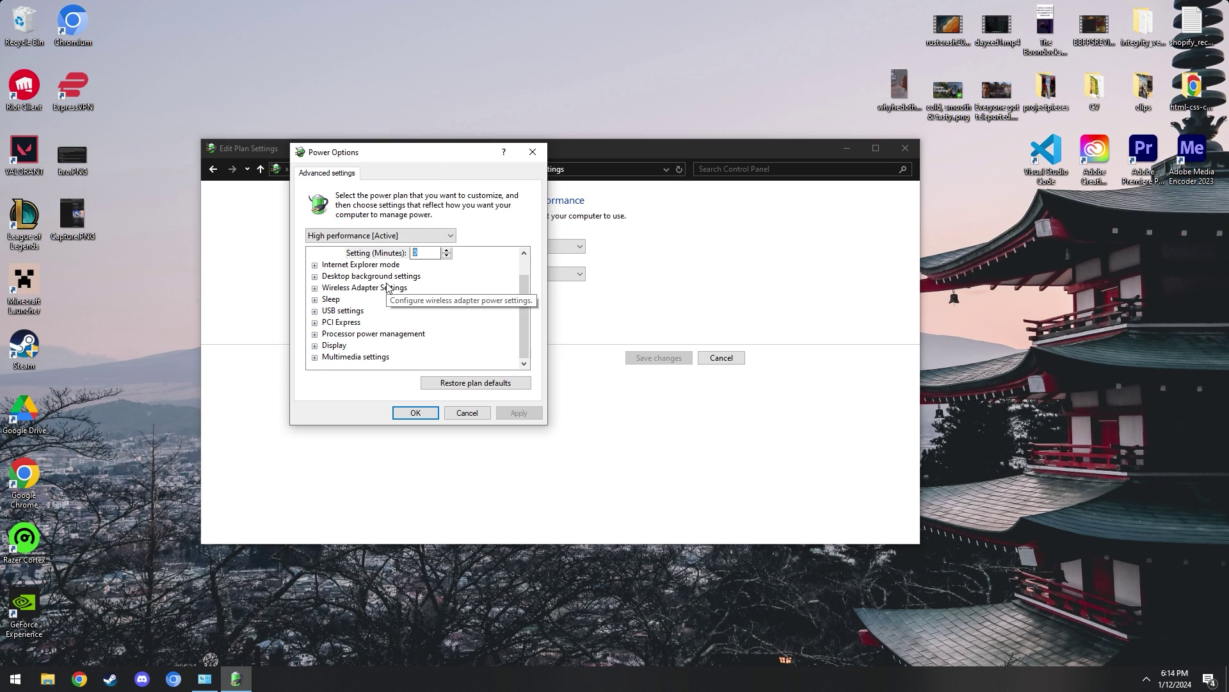
- Check the minimum and maximum processor state under processor power management, then accept the dialog and close the plan settings
left_click(315, 334)
left_click(327, 310)
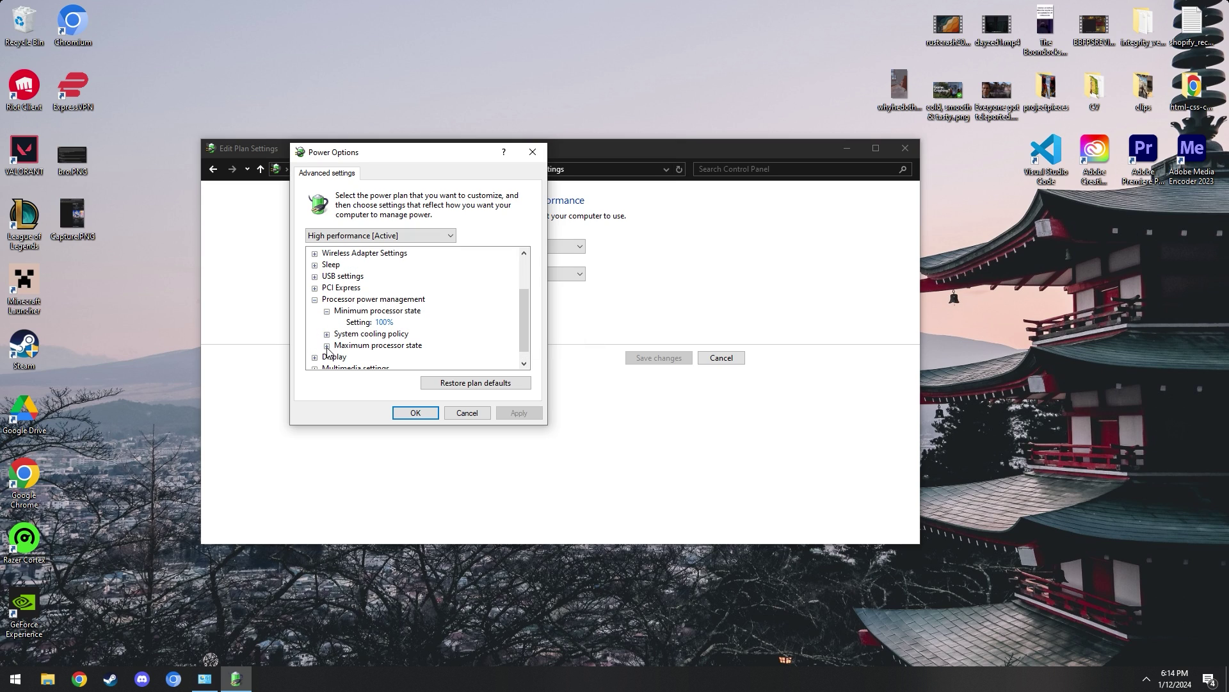
left_click(327, 345)
scroll(328, 353, "down", 1)
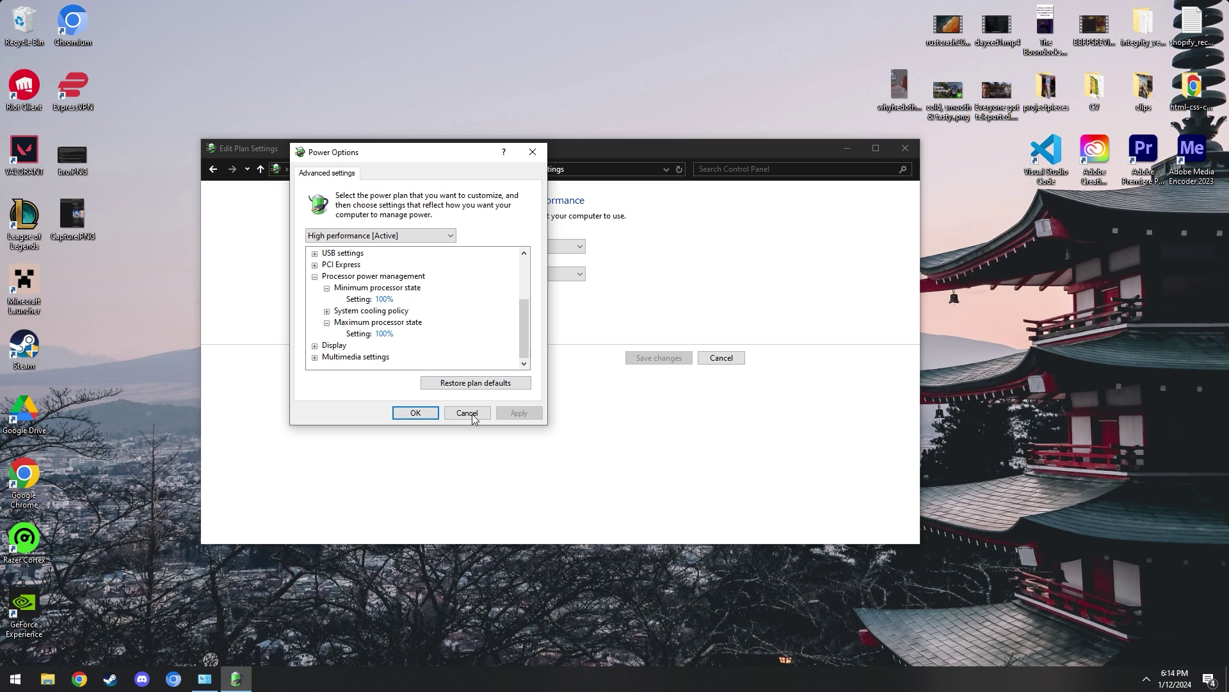
left_click(426, 416)
left_click(906, 148)
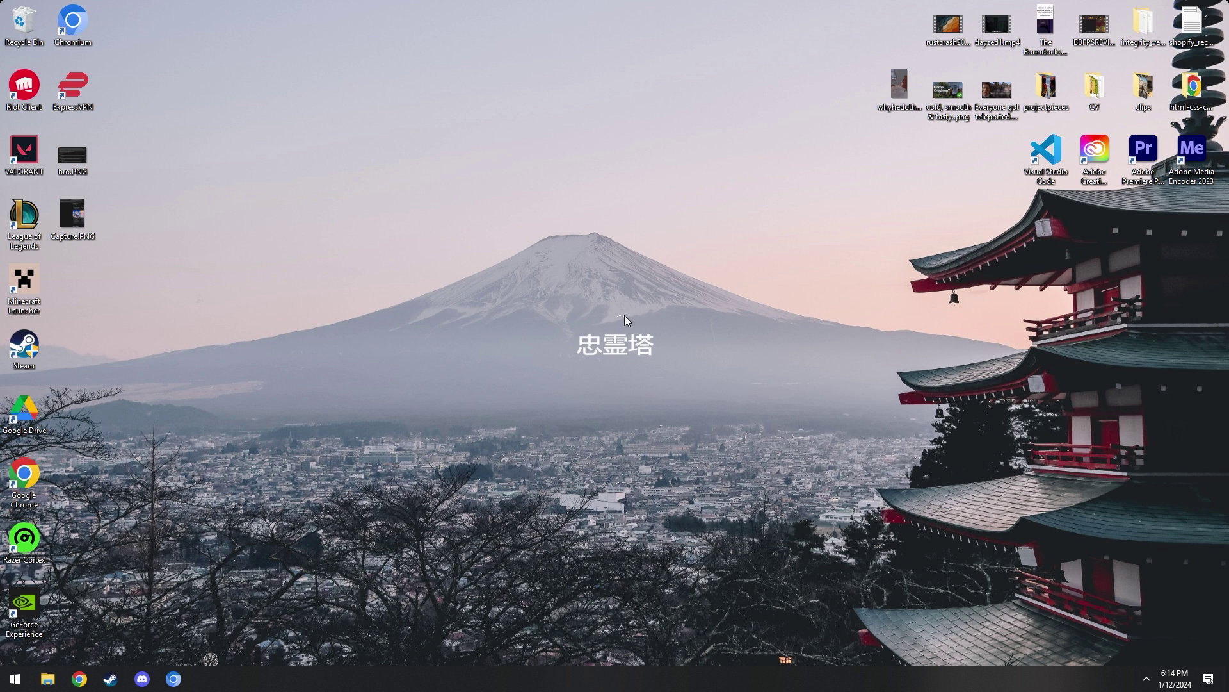
- Open the Windows Graphics settings page and go to the graphics performance preference section
key("super")
type("graphiuc")
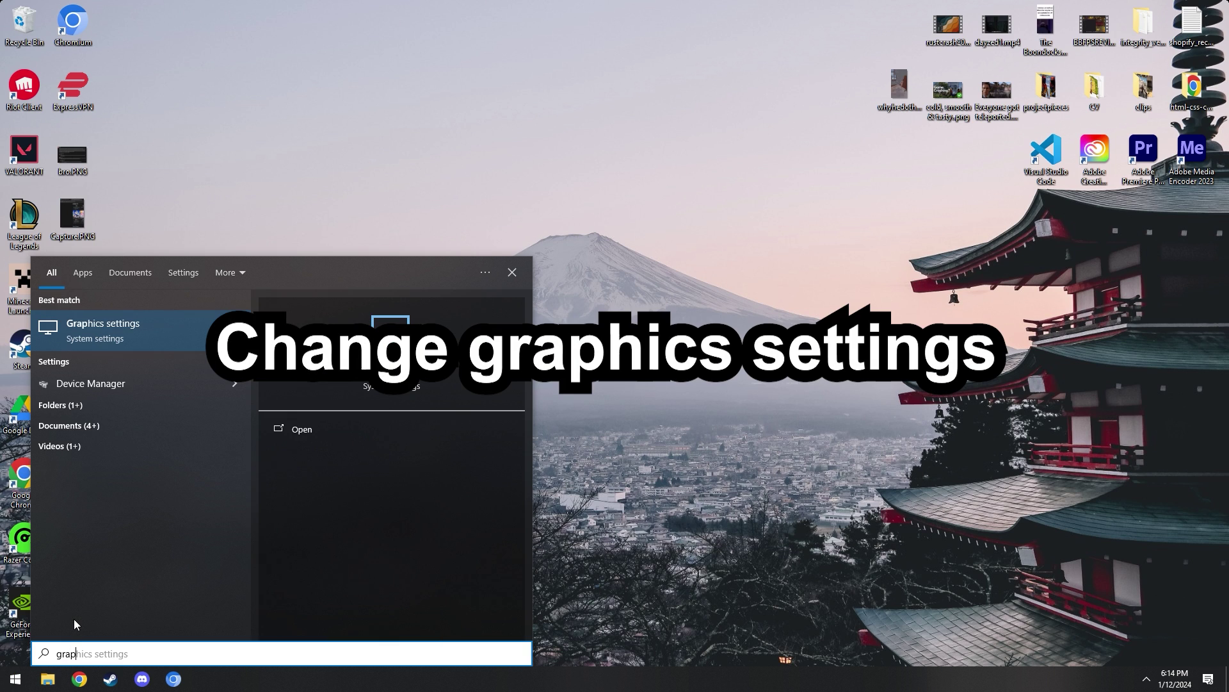
key("BackSpace")
key("BackSpace")
type("cs")
key("Return")
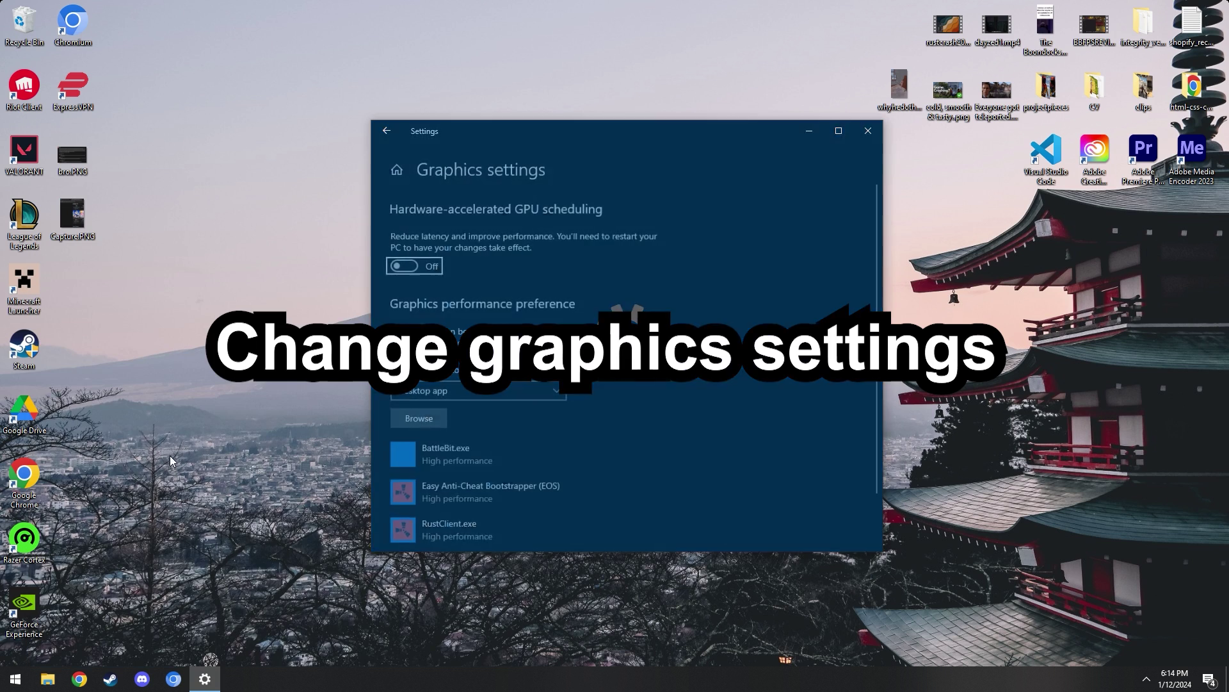
left_click_drag(636, 131, 608, 125)
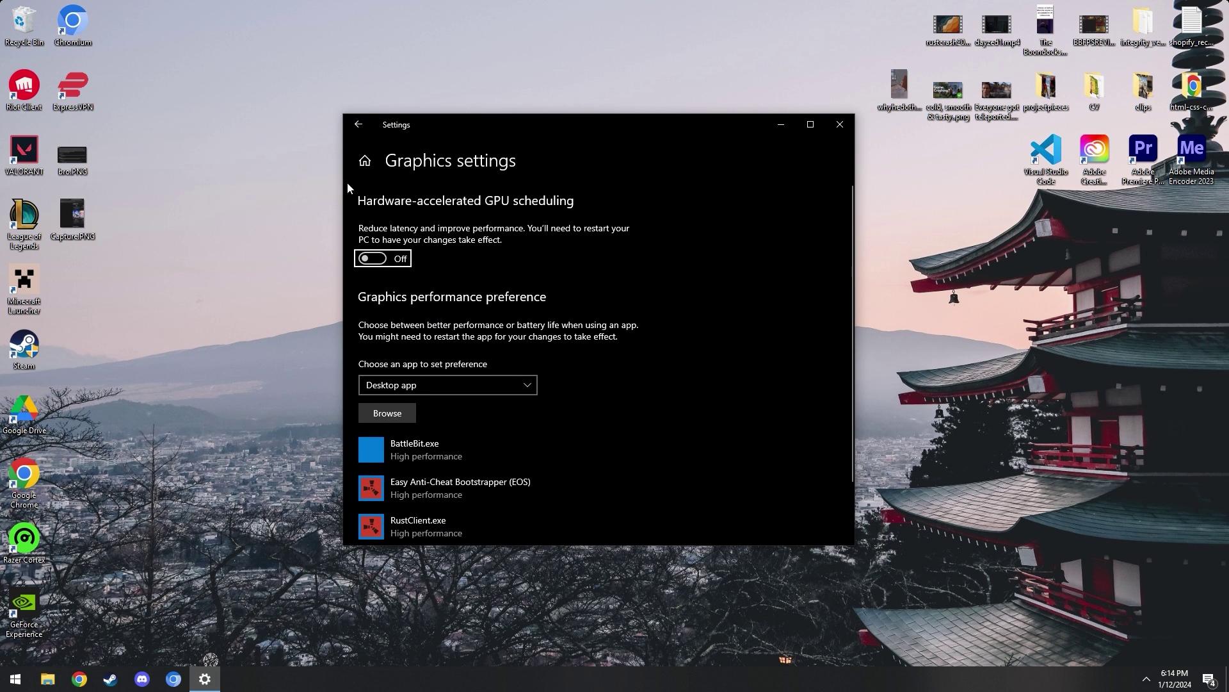
left_click(402, 214)
scroll(410, 259, "down", 2)
- Browse for a desktop app to add, opening the Rust folder in Program Files (x86)\Steam\steamapps\common on the C: drive
left_click(380, 346)
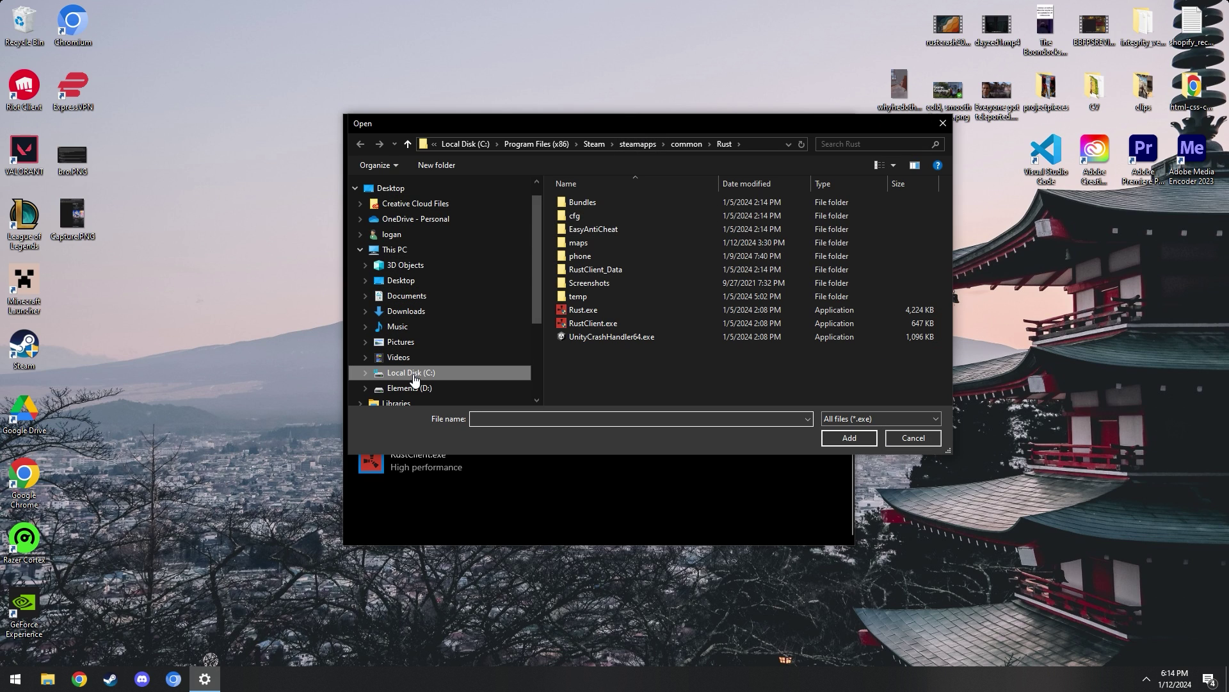
left_click(413, 374)
left_click_drag(604, 139, 522, 121)
double_click(511, 359)
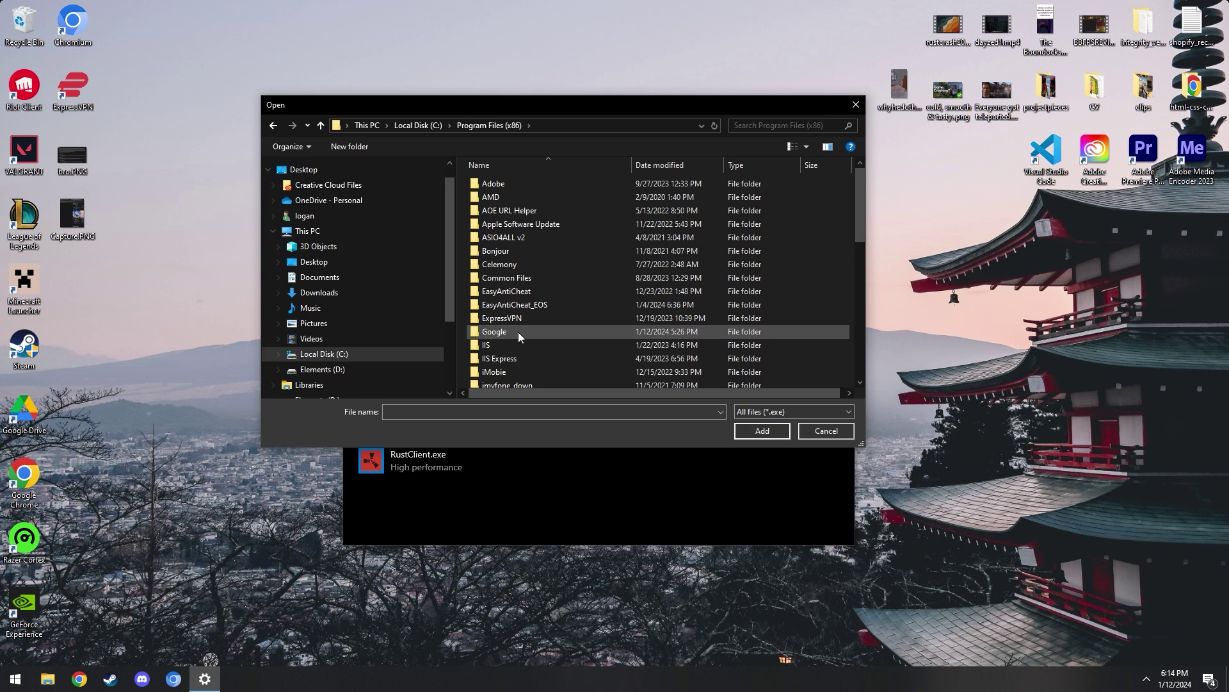
scroll(493, 256, "down", 5)
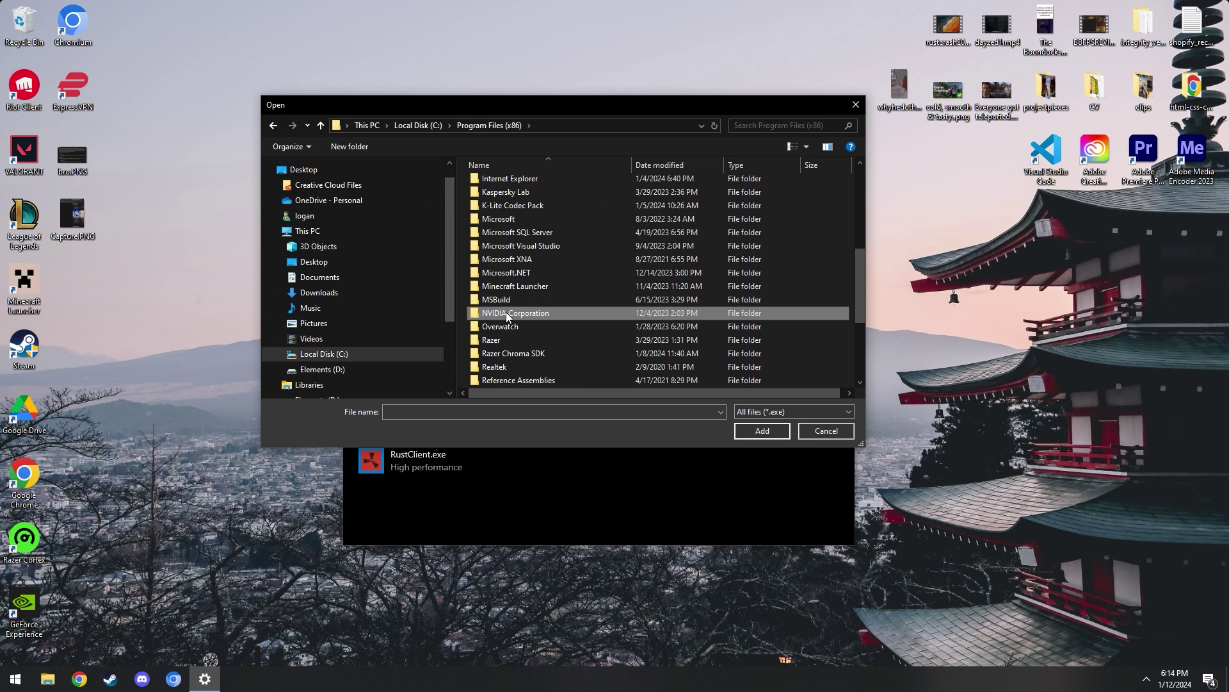
scroll(512, 276, "down", 3)
double_click(520, 240)
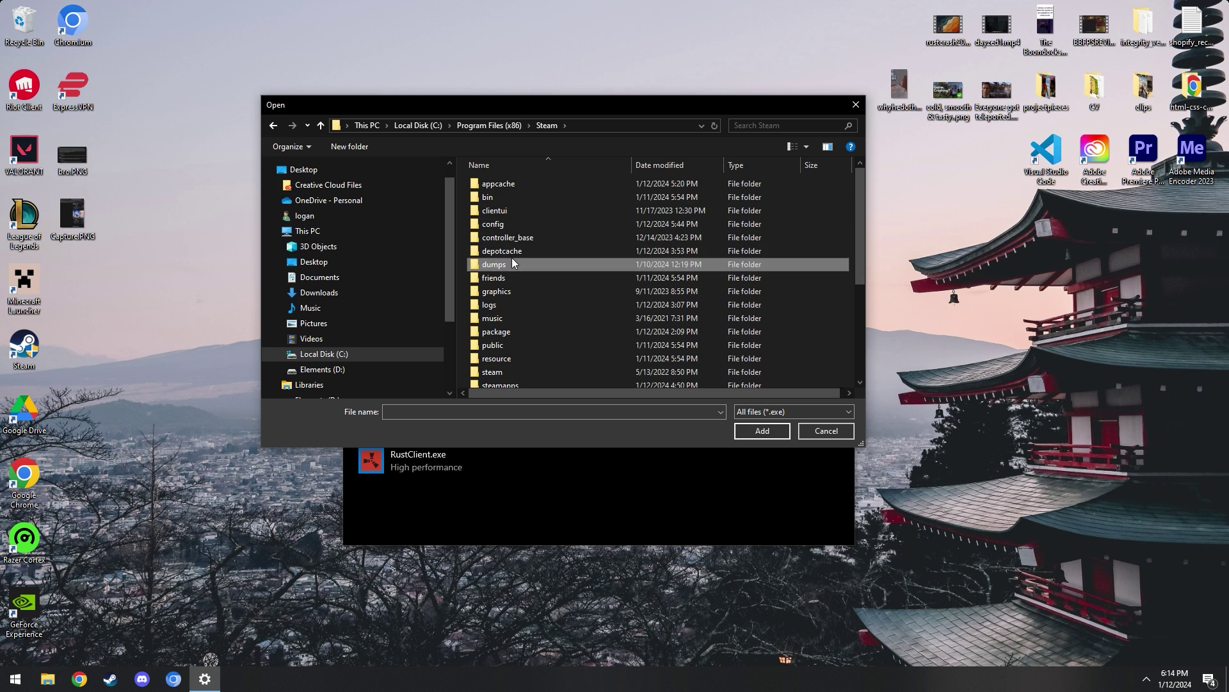
key("s")
scroll(516, 320, "down", 1)
double_click(524, 354)
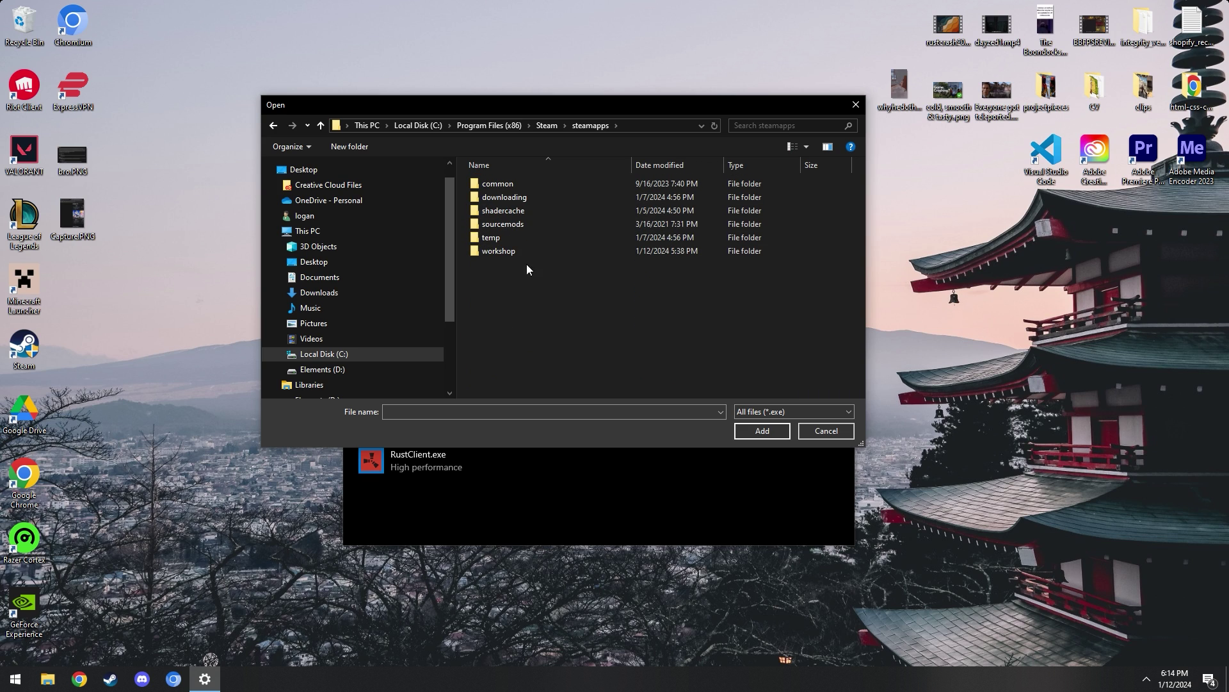
double_click(517, 183)
scroll(510, 225, "down", 3)
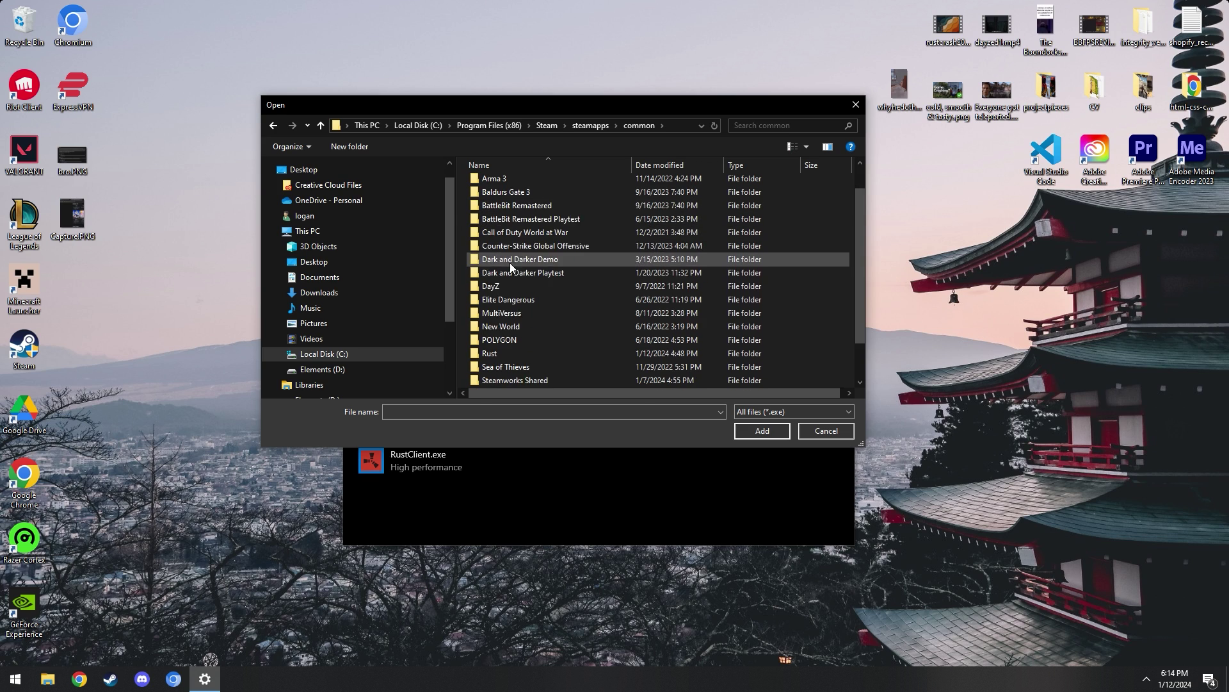
double_click(506, 314)
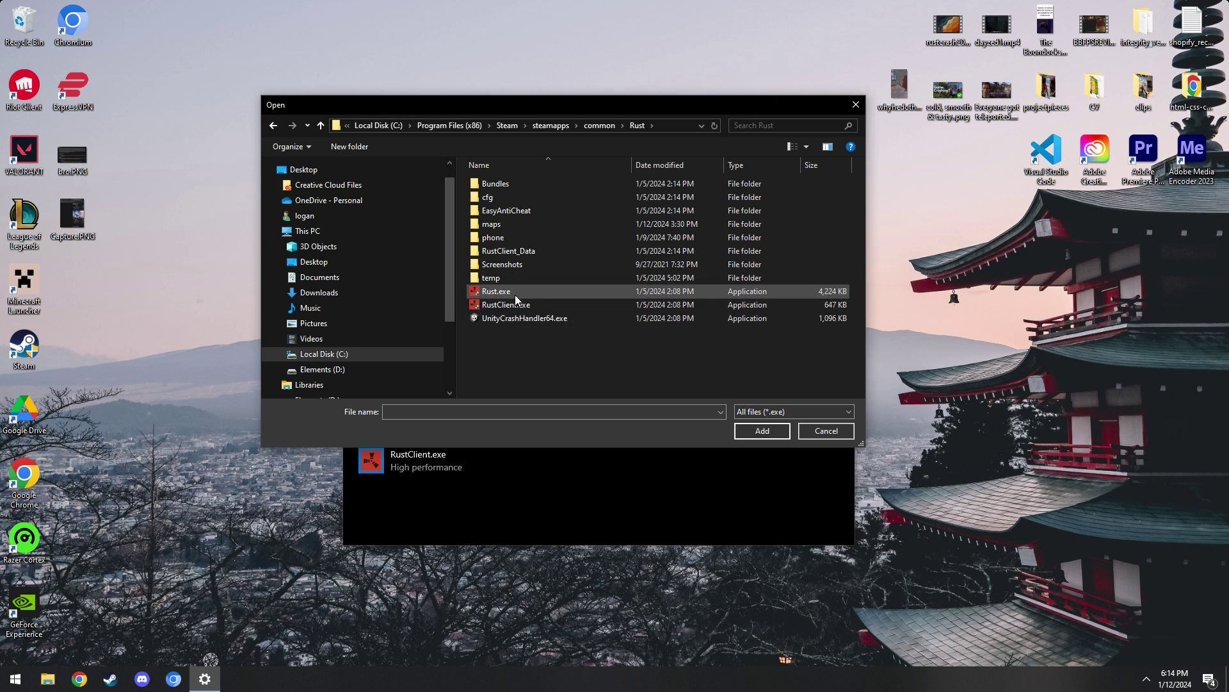
- Select RustClient.exe in the Rust folder and add it to the graphics performance preference list
left_click(517, 307)
right_click(523, 307)
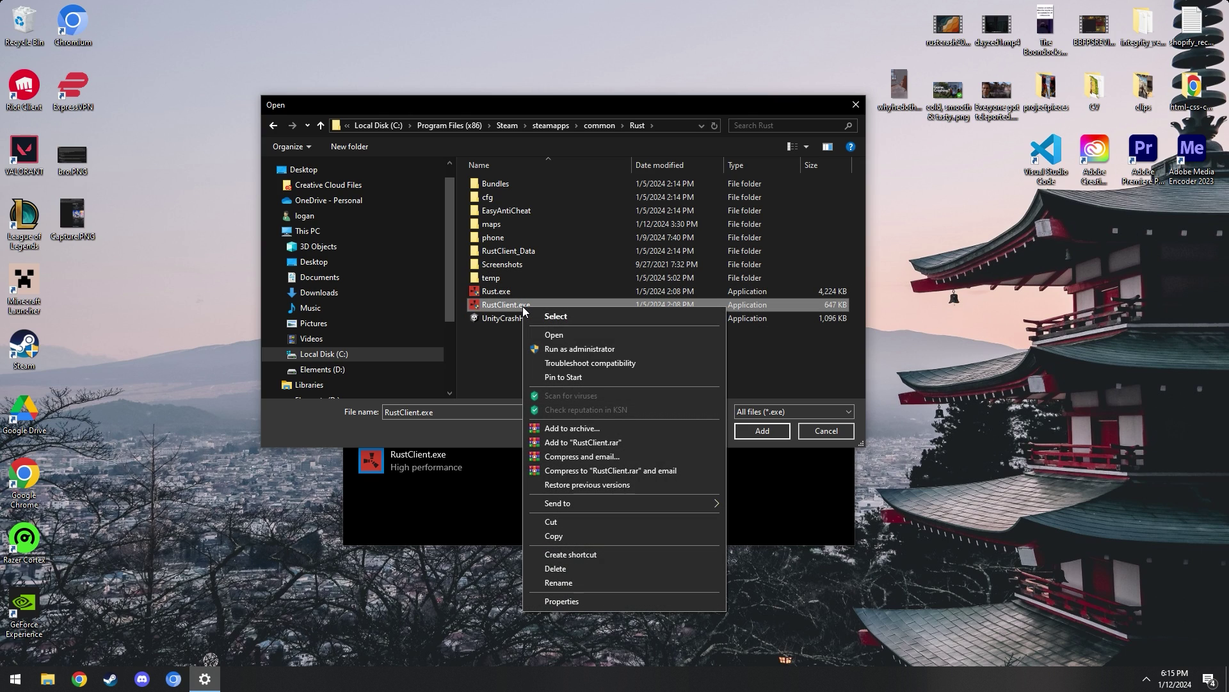
left_click(504, 309)
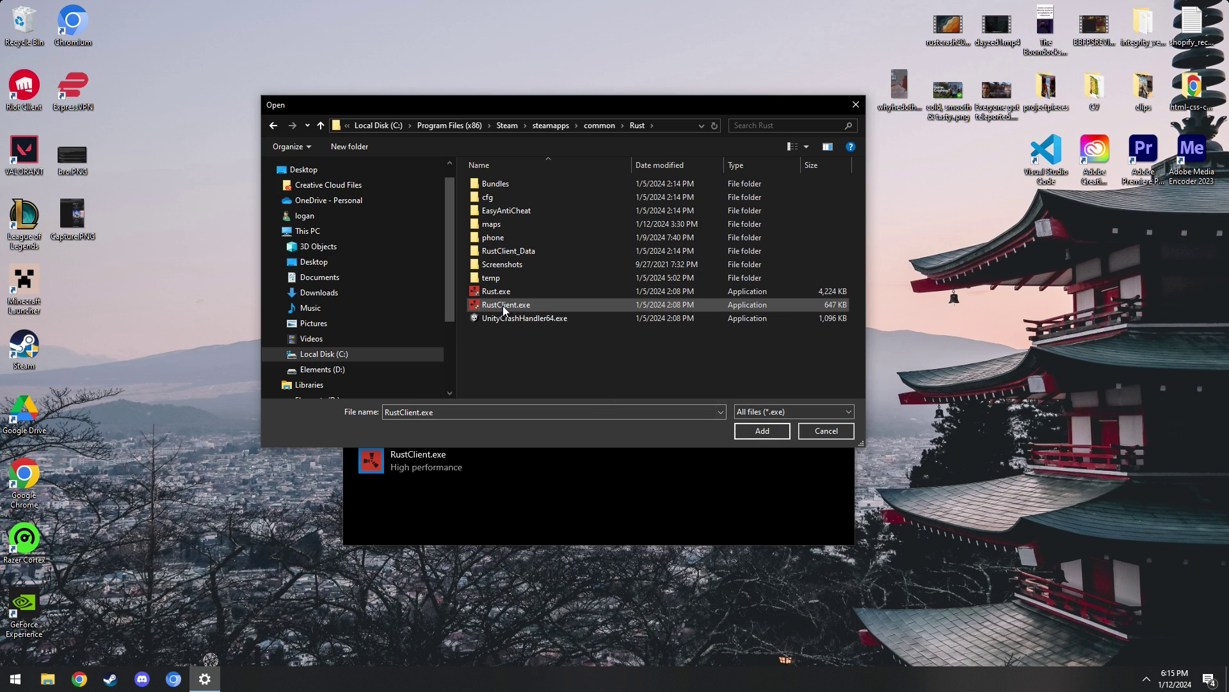
left_click(755, 433)
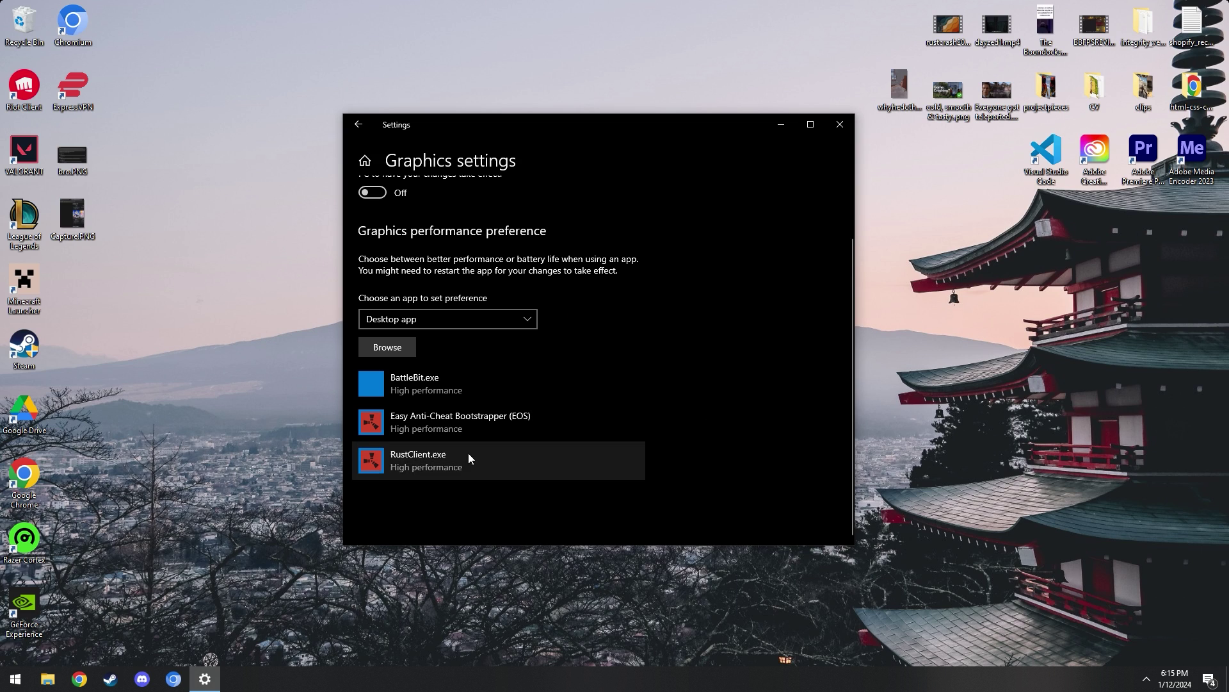
- Save the graphics preference of RustClient.exe as High performance and close the settings
left_click(434, 474)
left_click(542, 463)
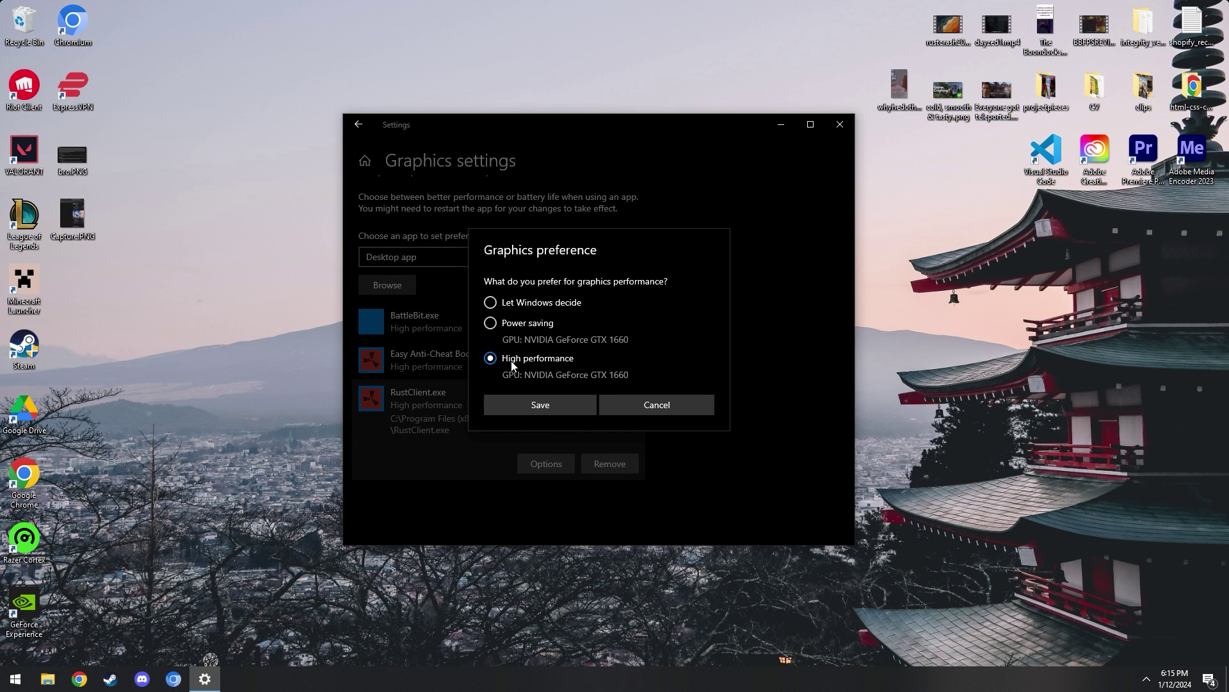
left_click(539, 406)
left_click(840, 128)
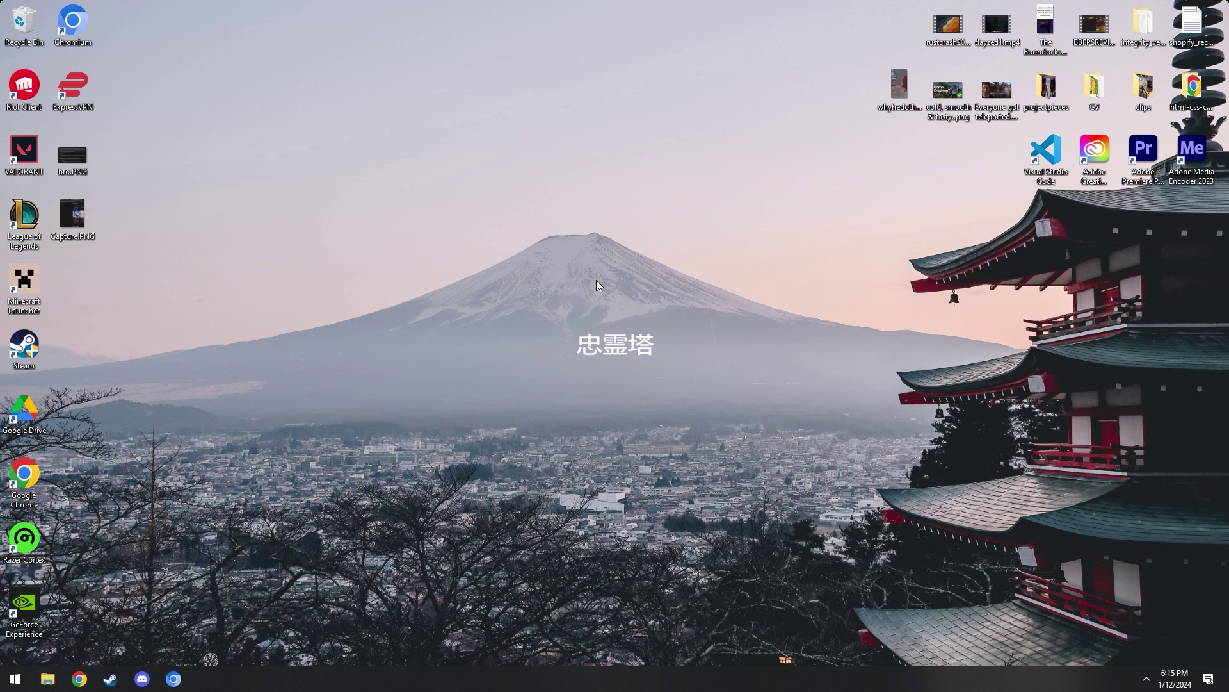
- Open Task Manager and sort the running processes by highest CPU usage to examine the background apps
key("ctrl+alt+Delete")
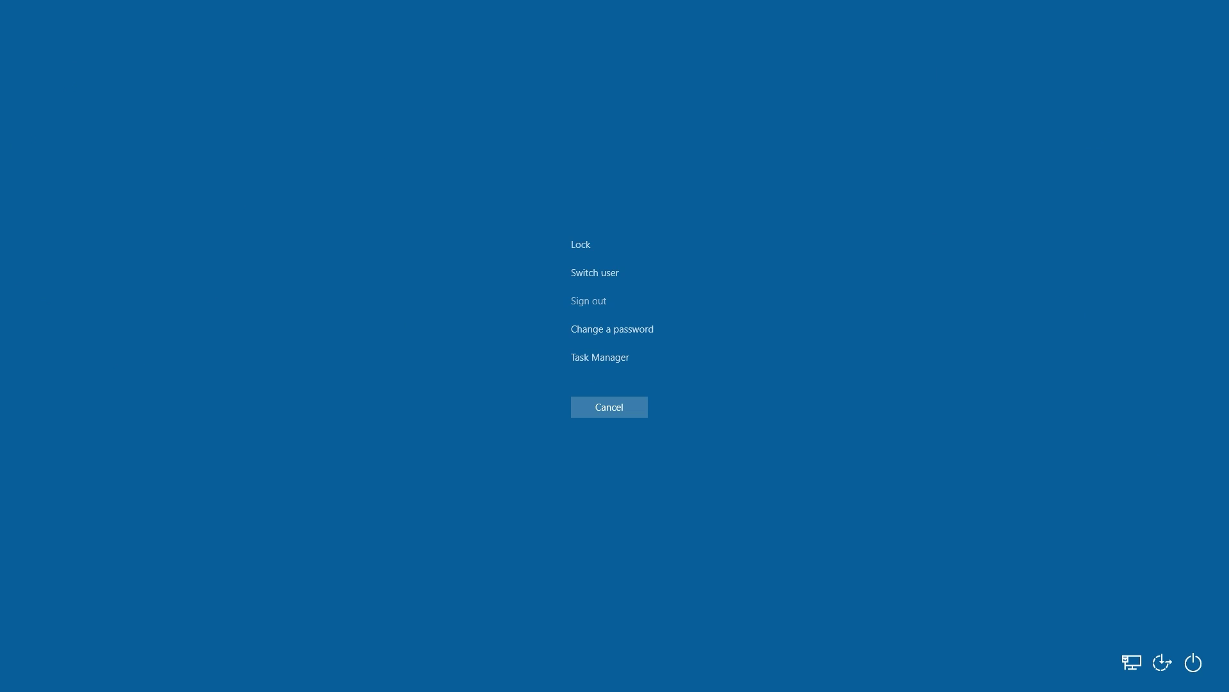
left_click(598, 356)
left_click_drag(713, 157, 580, 137)
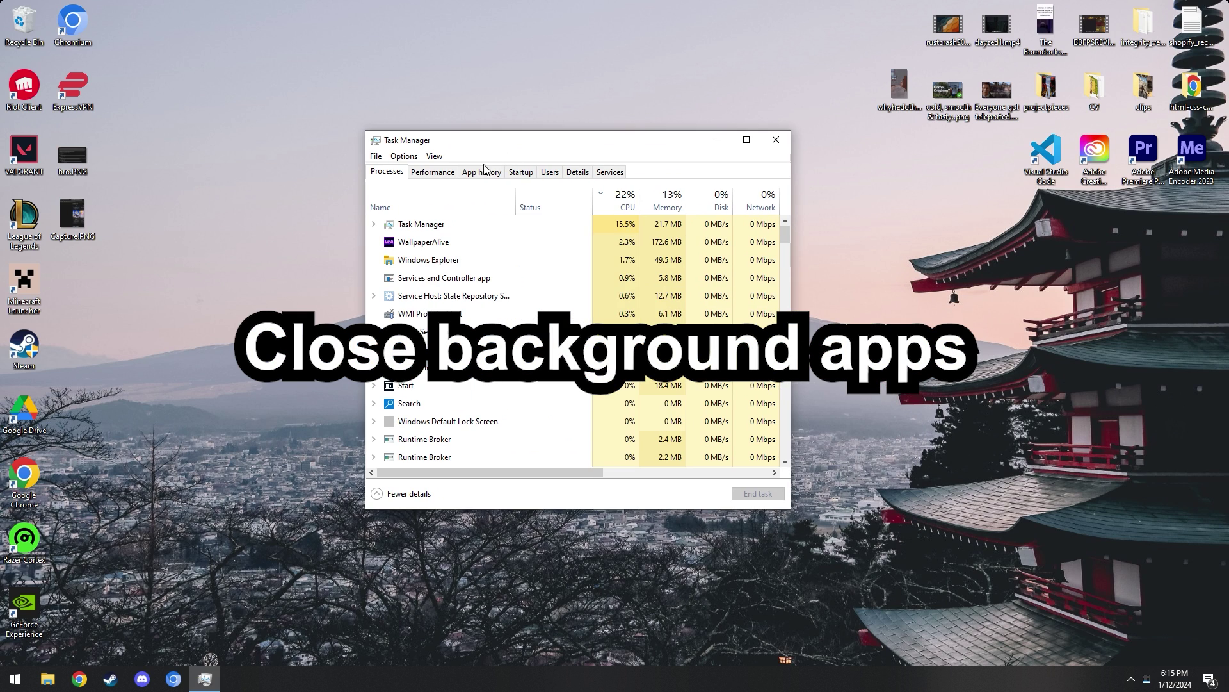
left_click(427, 171)
left_click(385, 172)
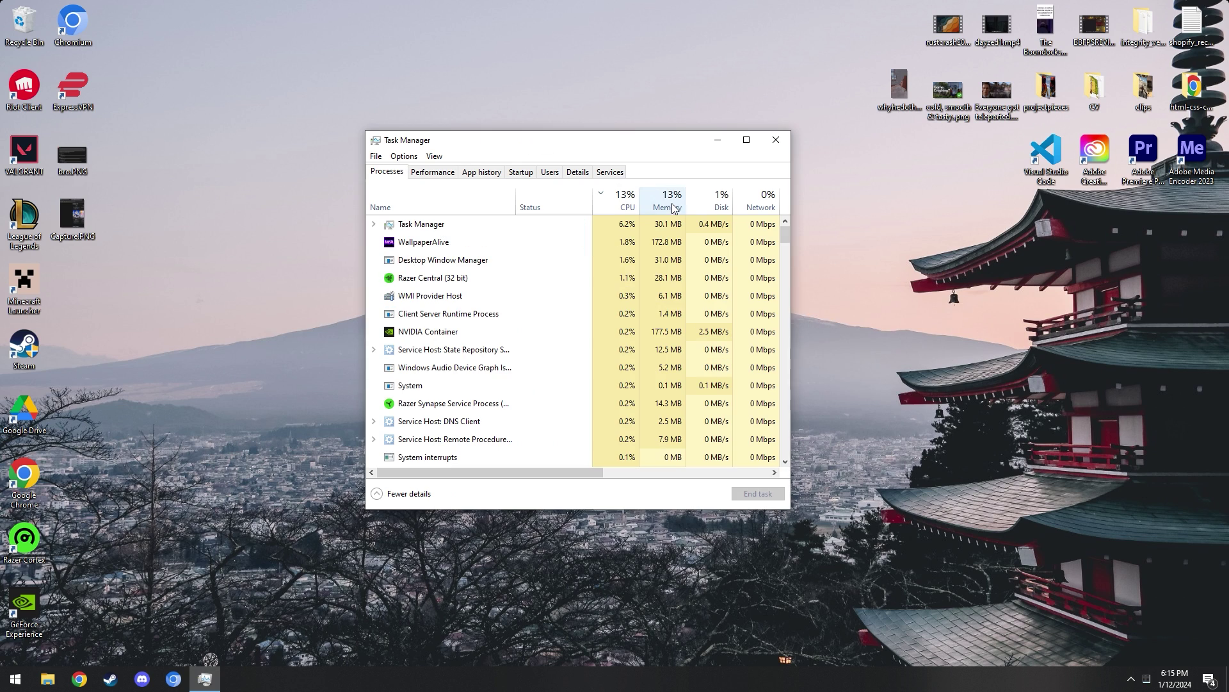
left_click(625, 207)
left_click(626, 208)
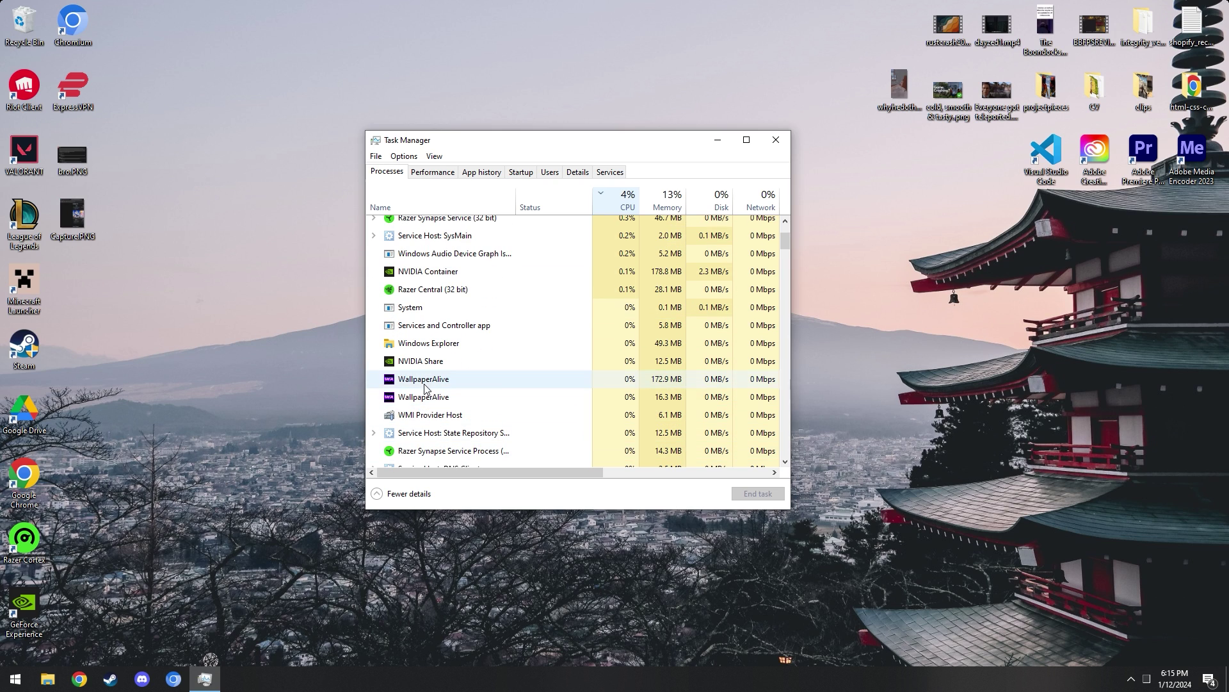
left_click_drag(622, 141, 589, 158)
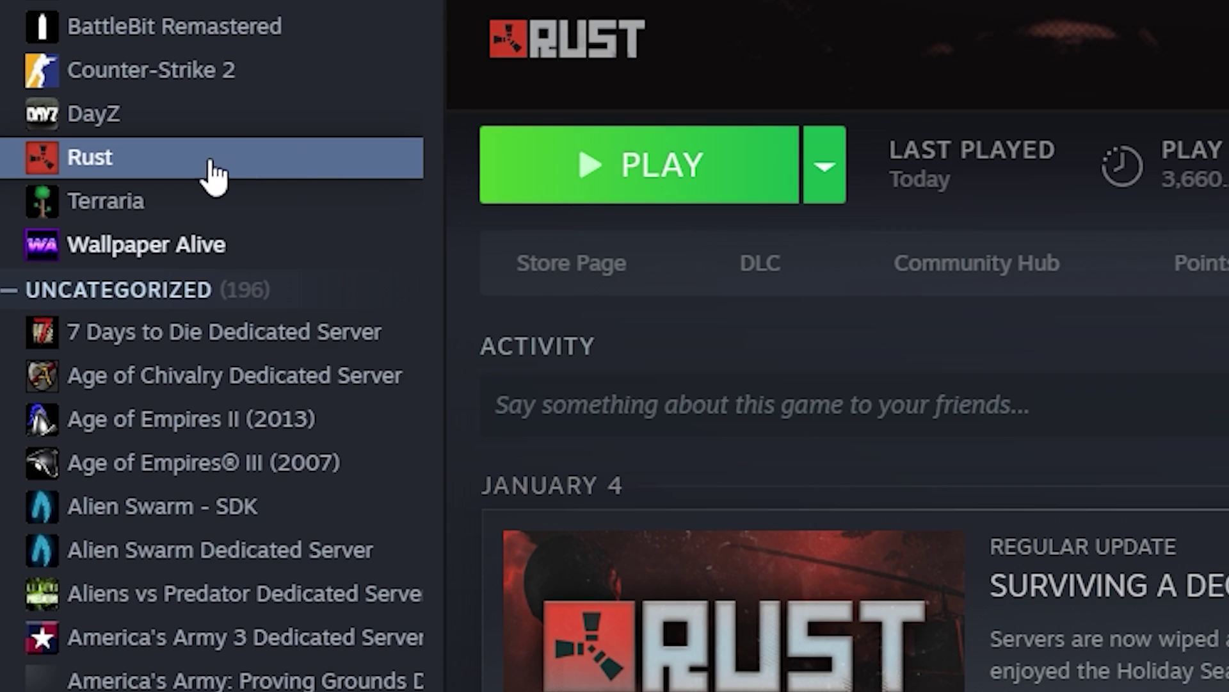
- In the Steam library, open Rust's properties and set its launch options to "-system.cpu_priority high"
right_click(201, 163)
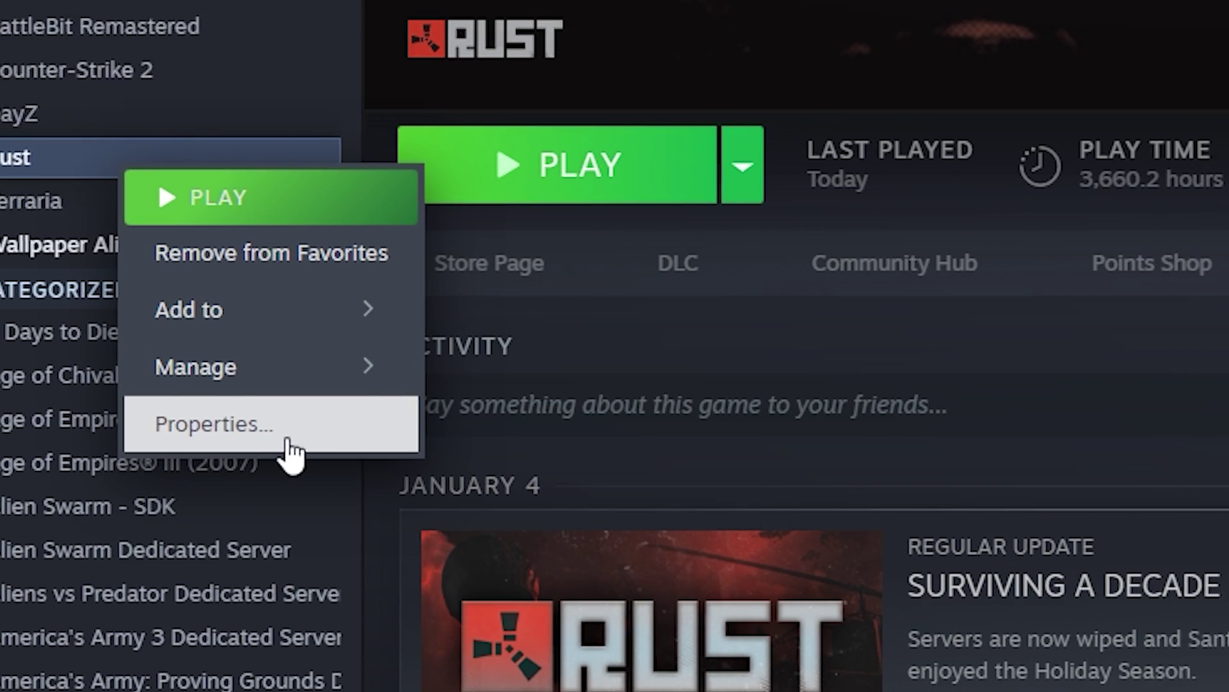
left_click(365, 429)
left_click(887, 384)
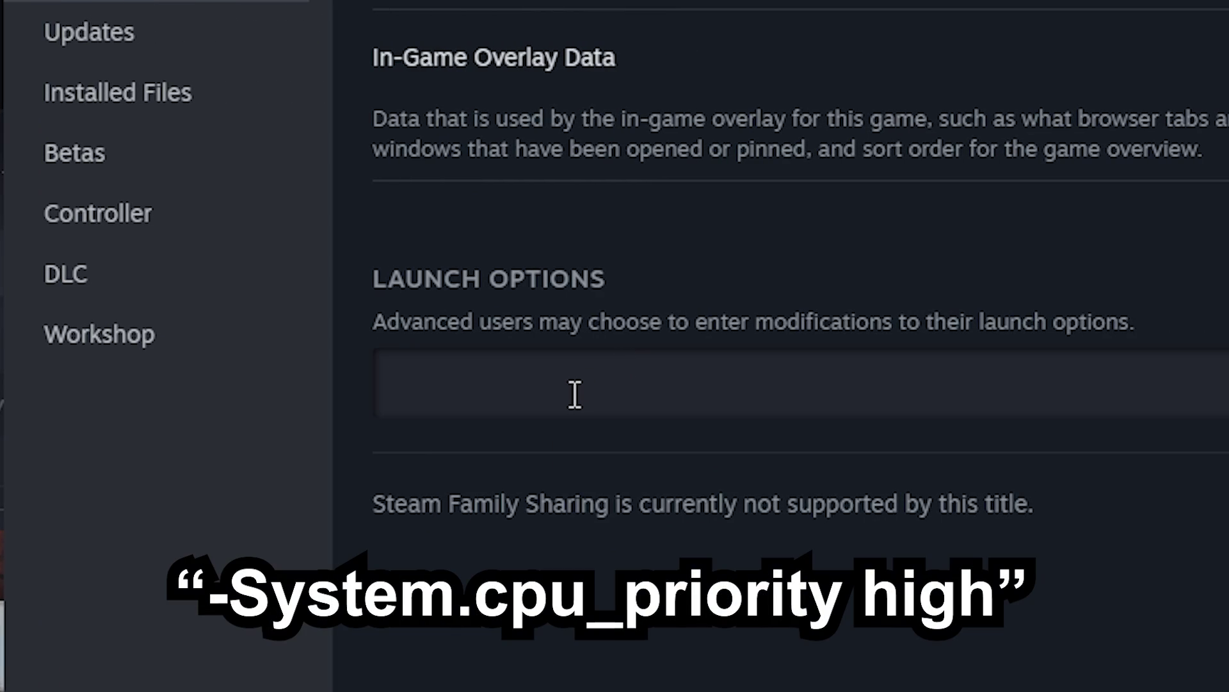
type("-system.")
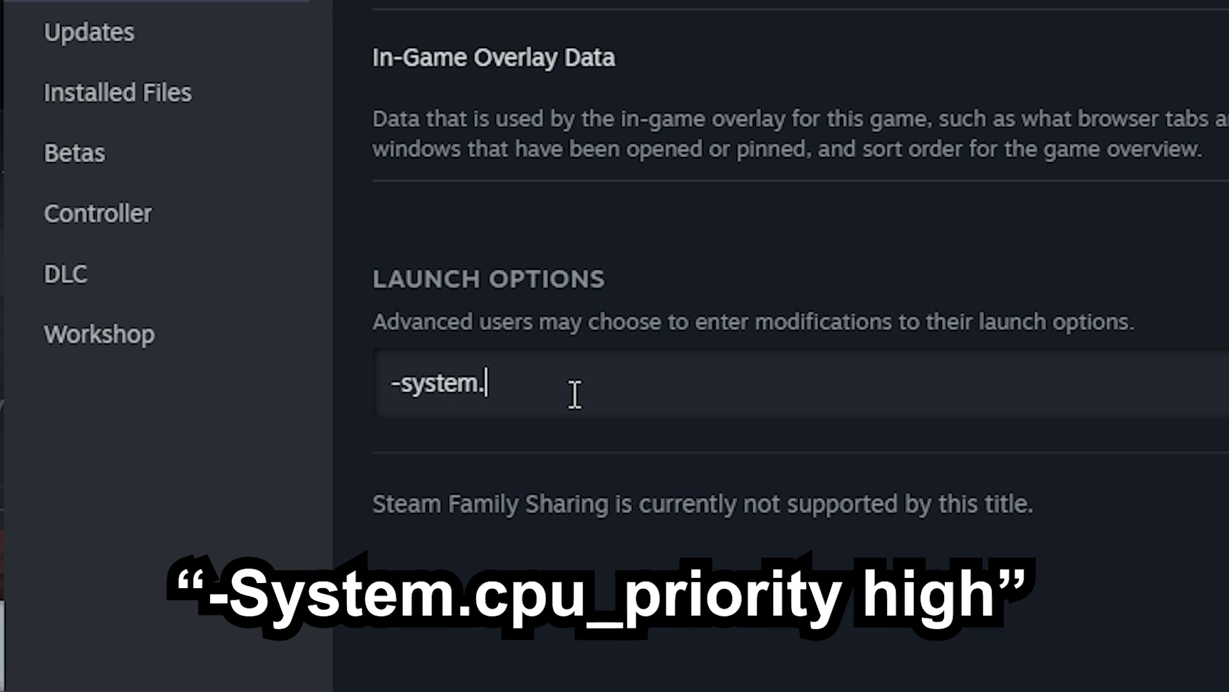
type("cpiu")
key("BackSpace")
key("BackSpace")
type("u_priority")
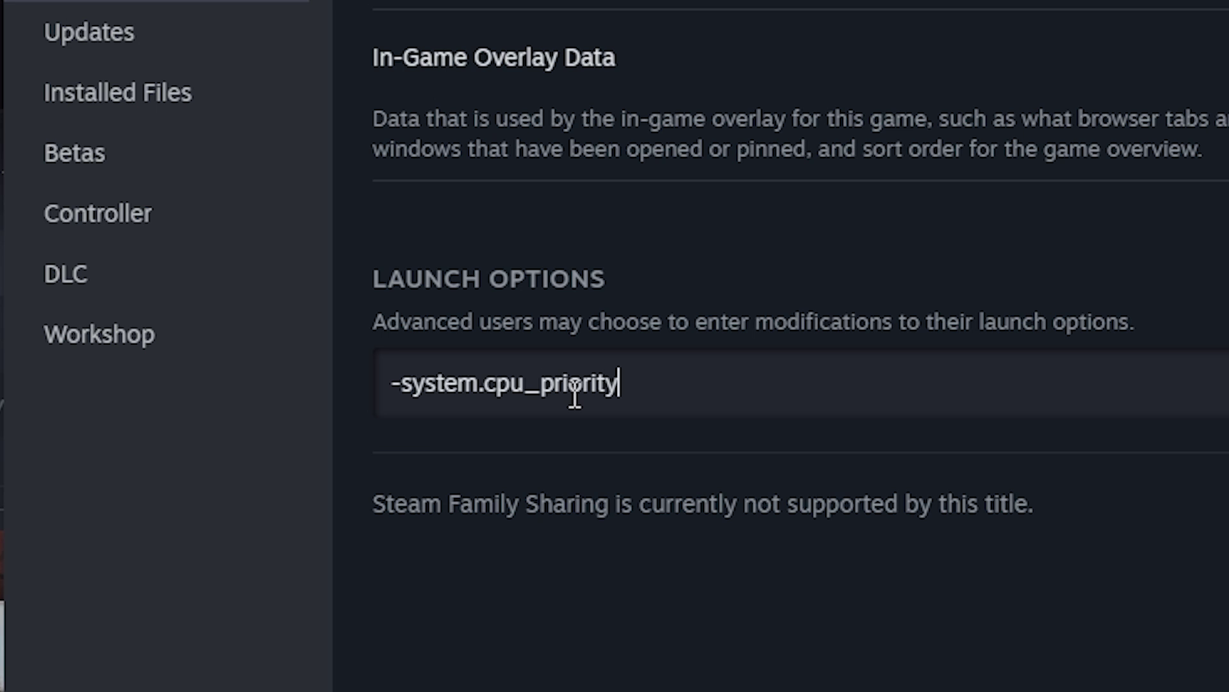
type(" high")
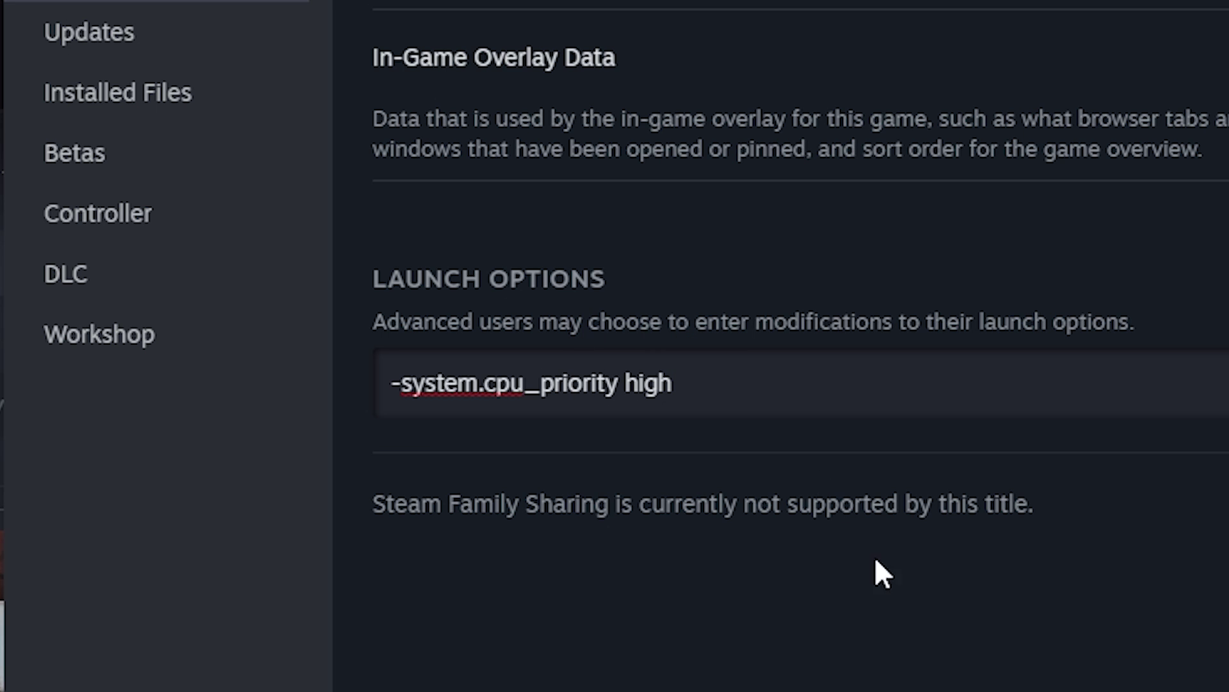
left_click(818, 545)
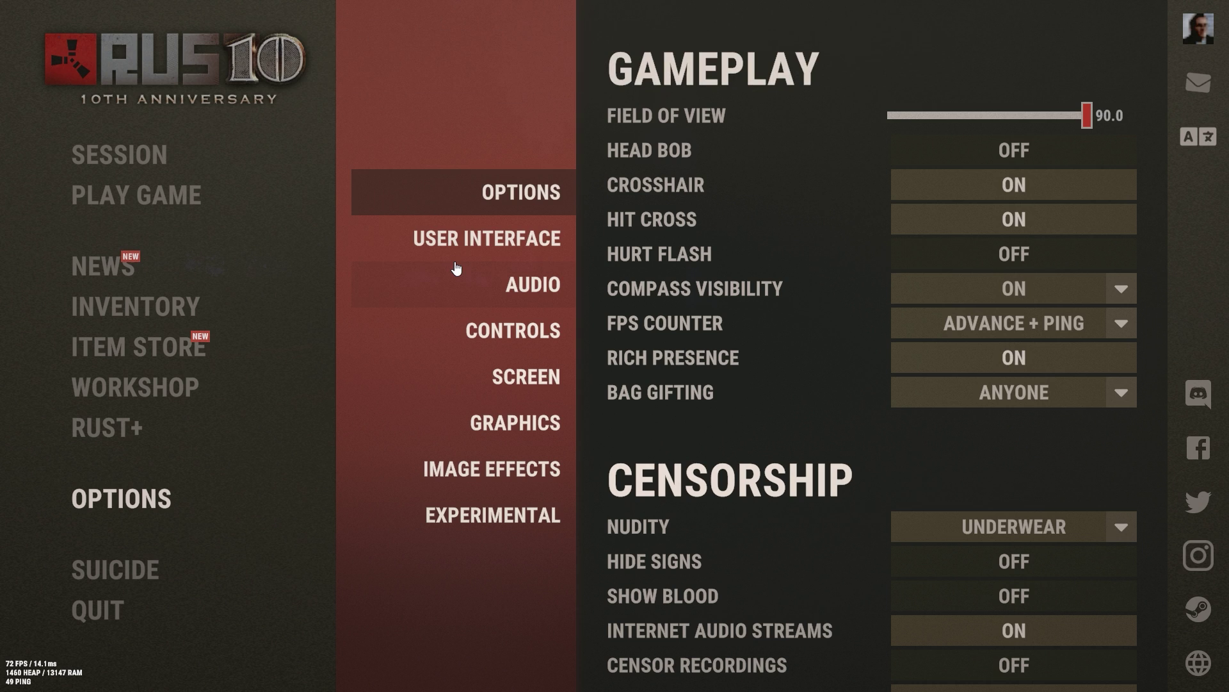
- Look through the user interface, audio, controls and screen options, including the available resolutions
left_click(522, 238)
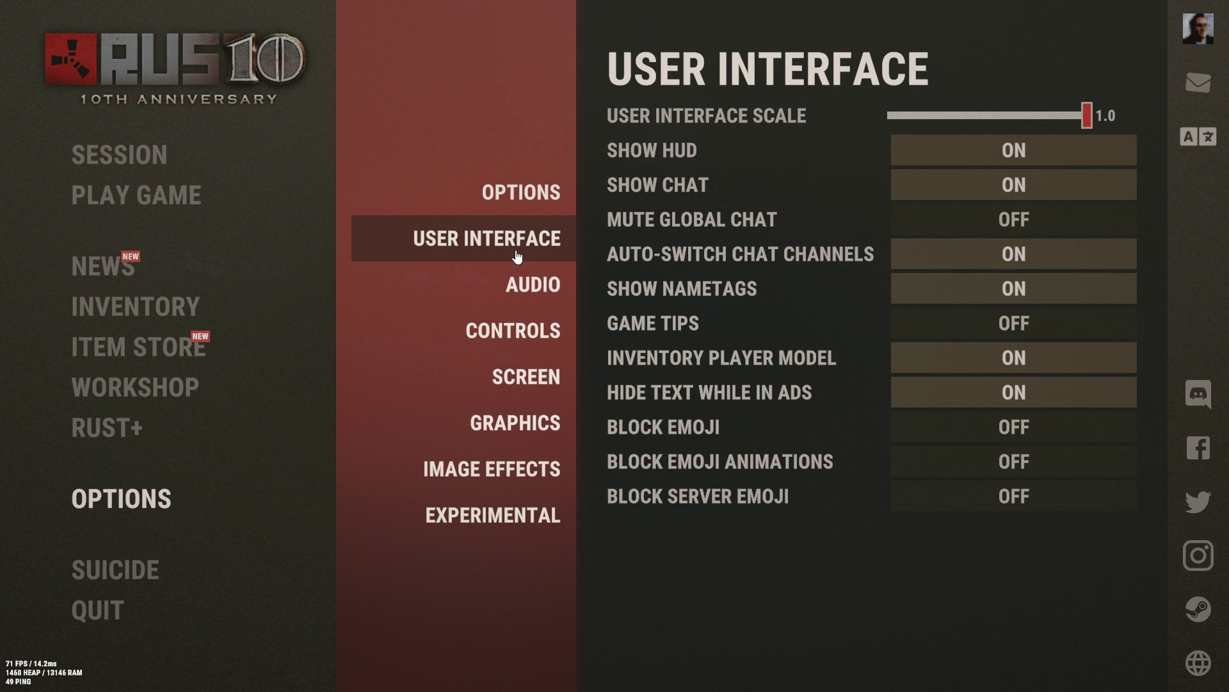
left_click(517, 290)
left_click(524, 333)
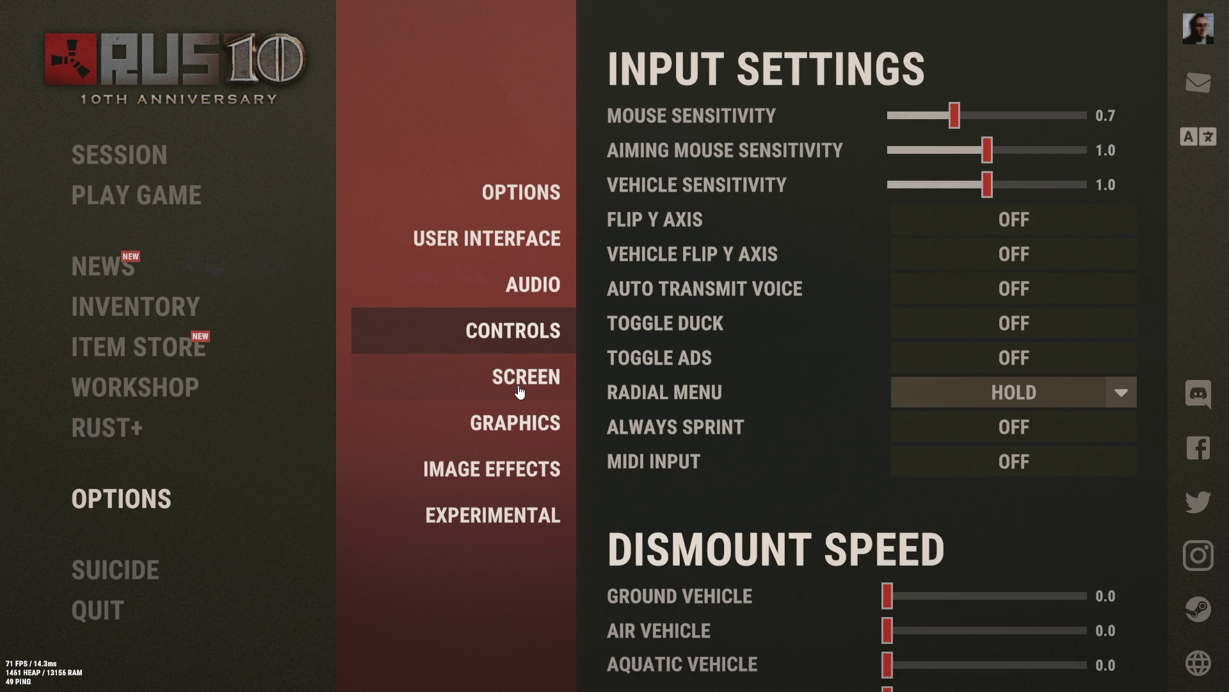
left_click(520, 392)
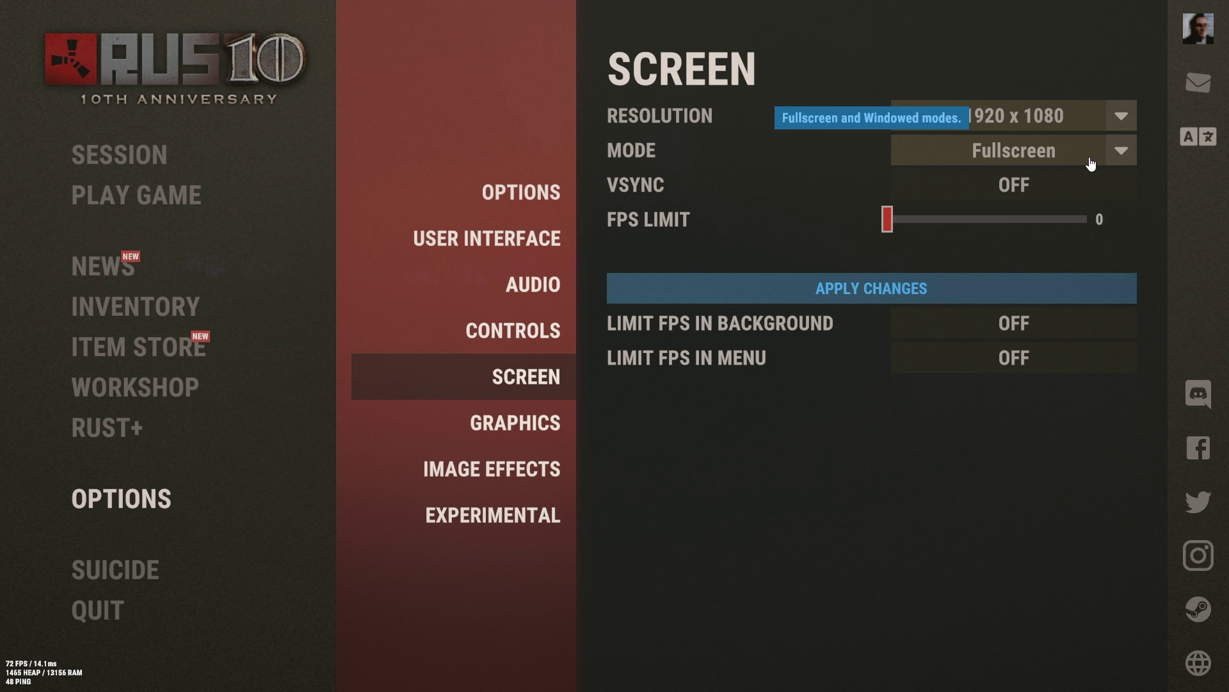
left_click(999, 114)
left_click(994, 111)
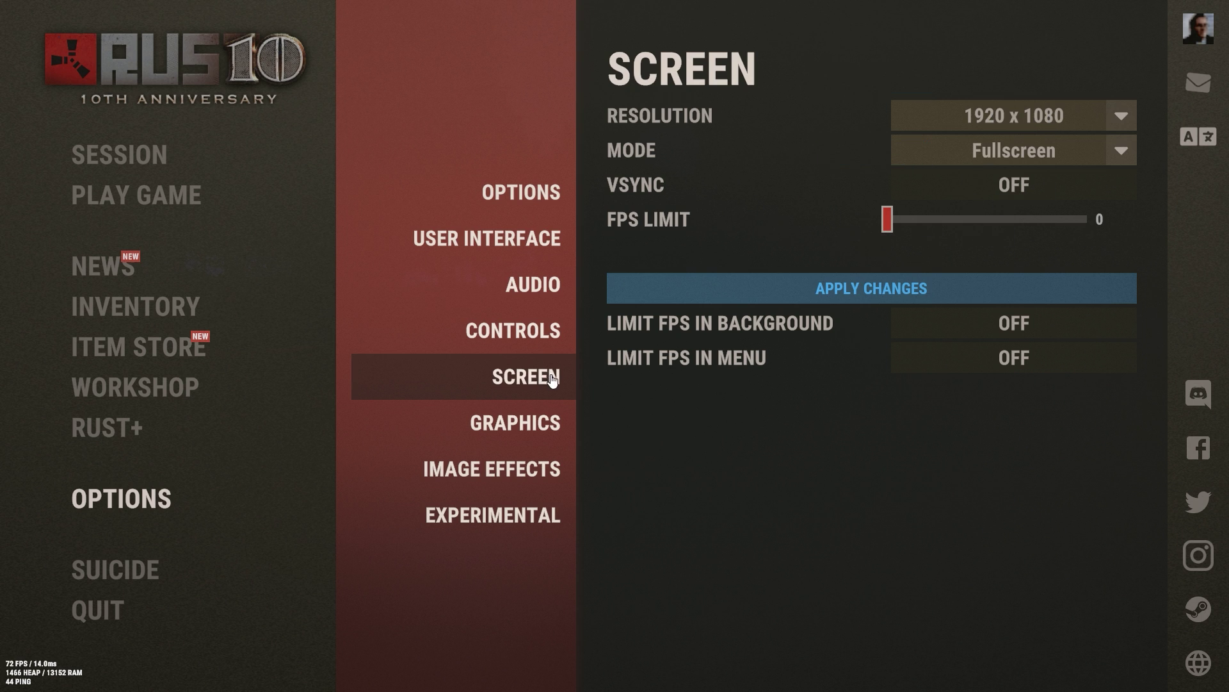
- In the graphics options, try the Ultra graphics quality and set it back to Potato
left_click(530, 429)
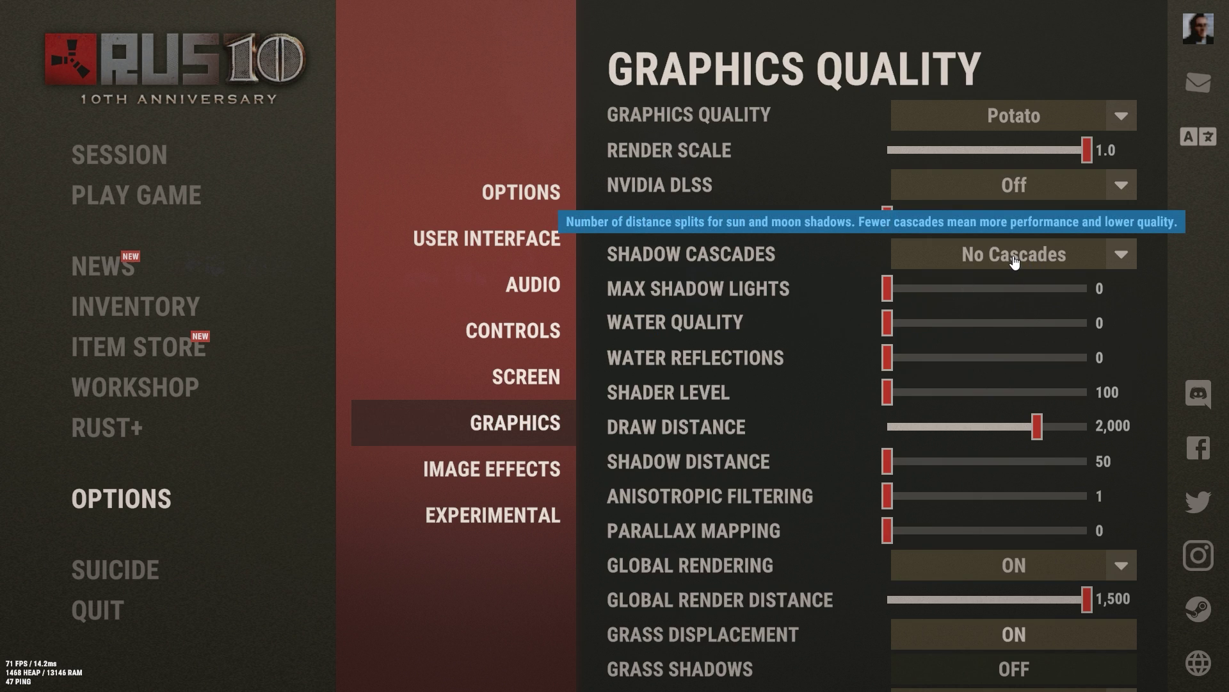
left_click(1024, 122)
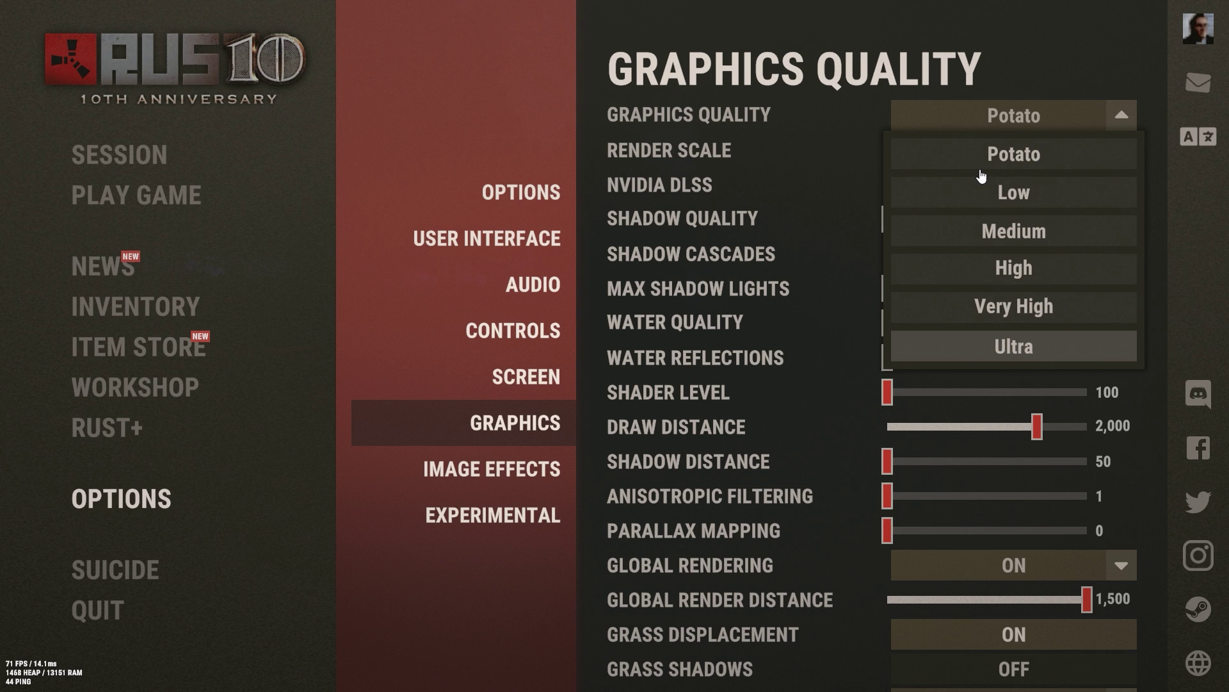
left_click(1002, 124)
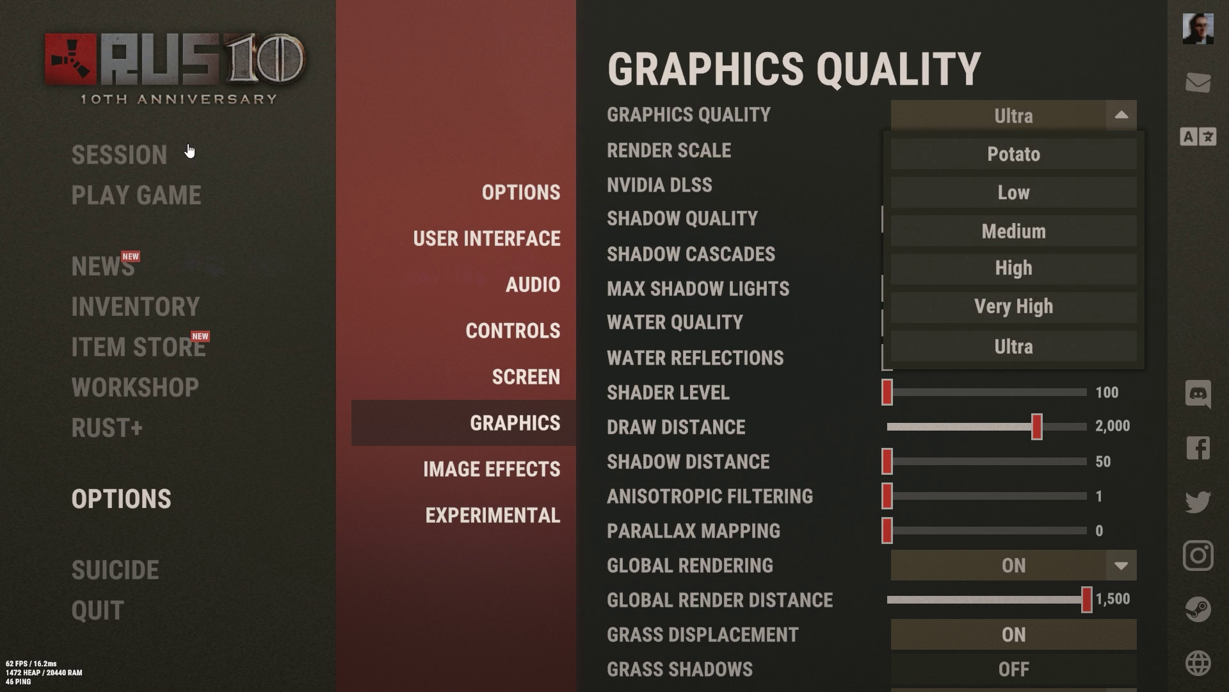
left_click(1034, 155)
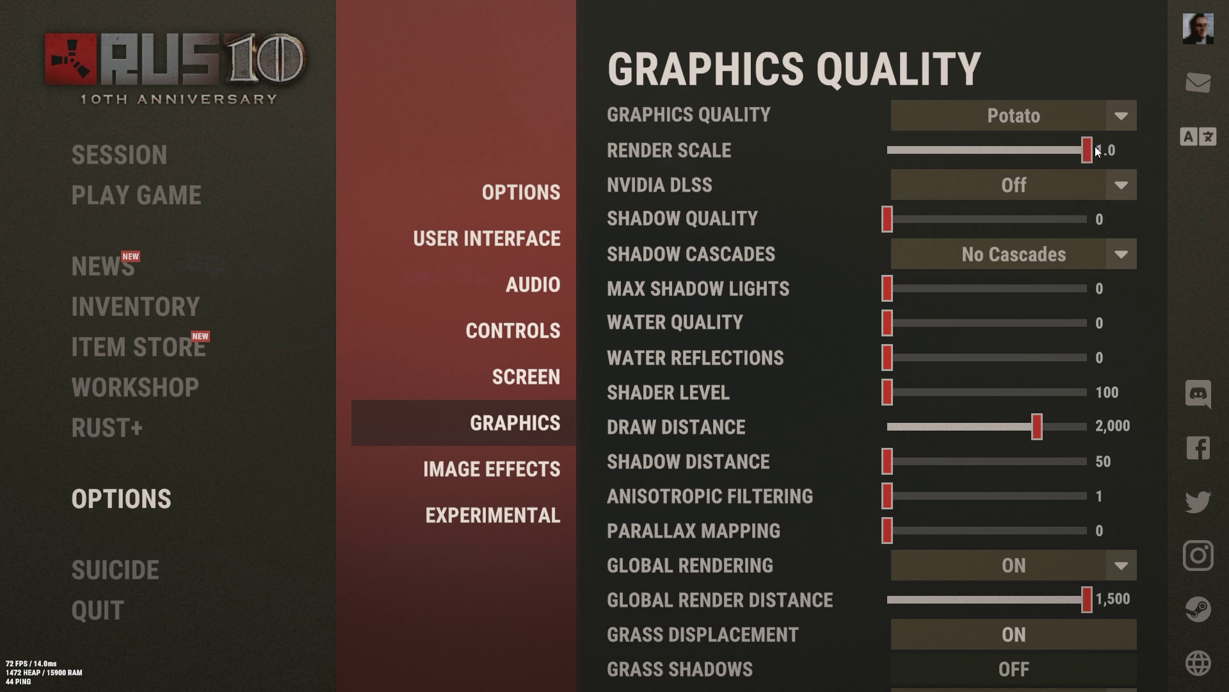
- Set NVIDIA DLSS to Off and the draw distance to 2,500
left_click(1066, 197)
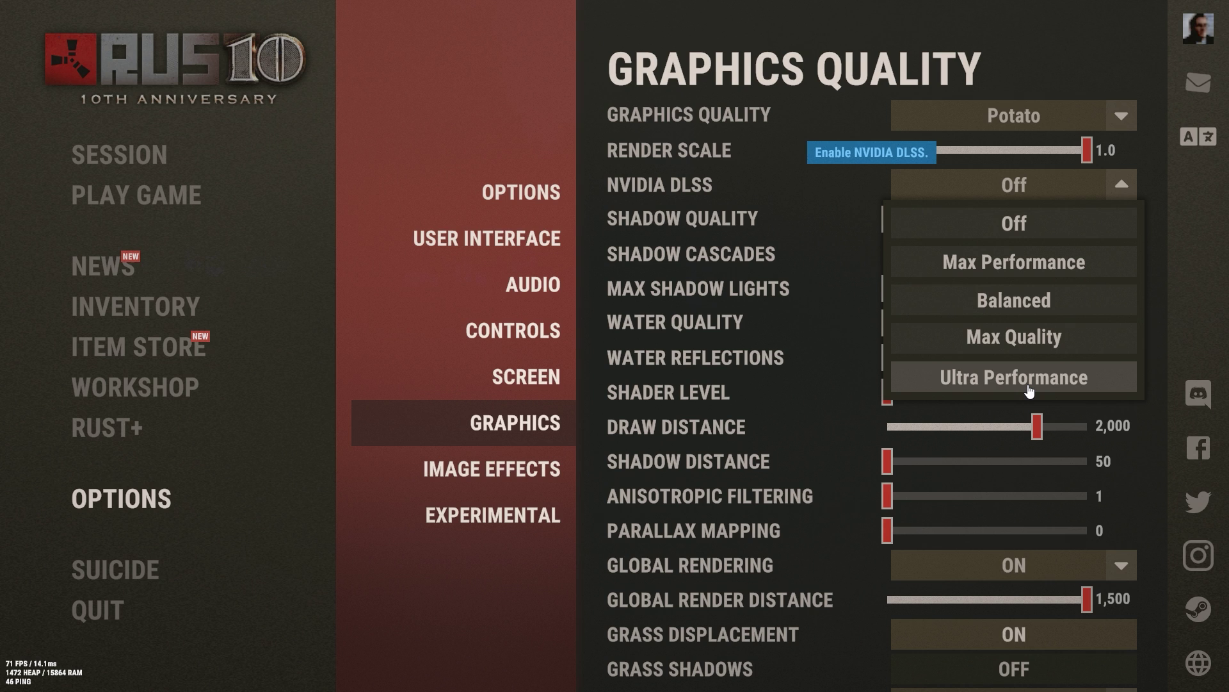
left_click(1012, 190)
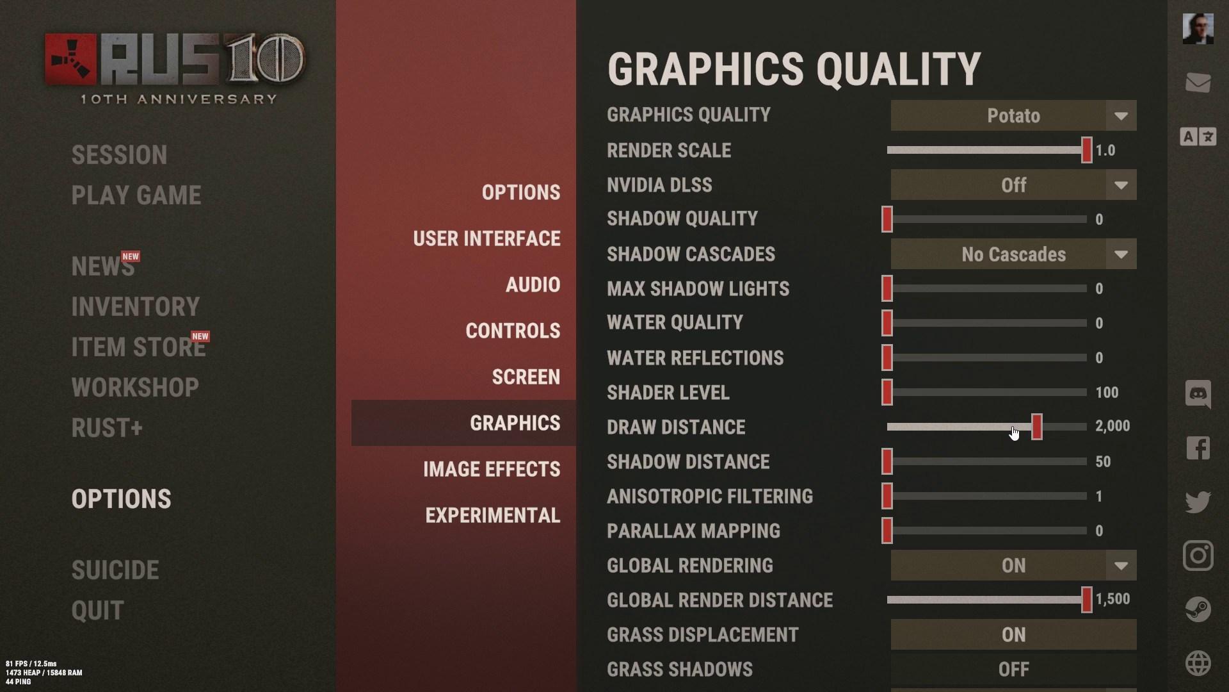
left_click_drag(1038, 429, 1100, 424)
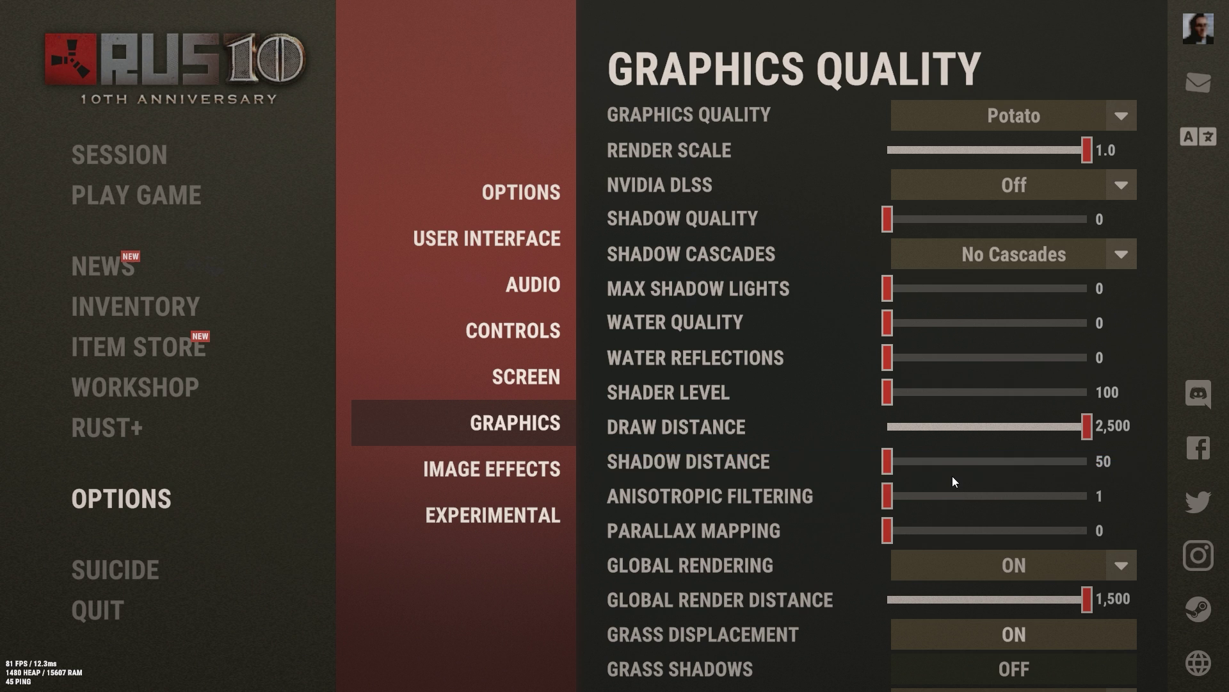
- Set the global render distance to 1,500 and NVIDIA Reflex mode to ON + BOOST
scroll(762, 420, "down", 2)
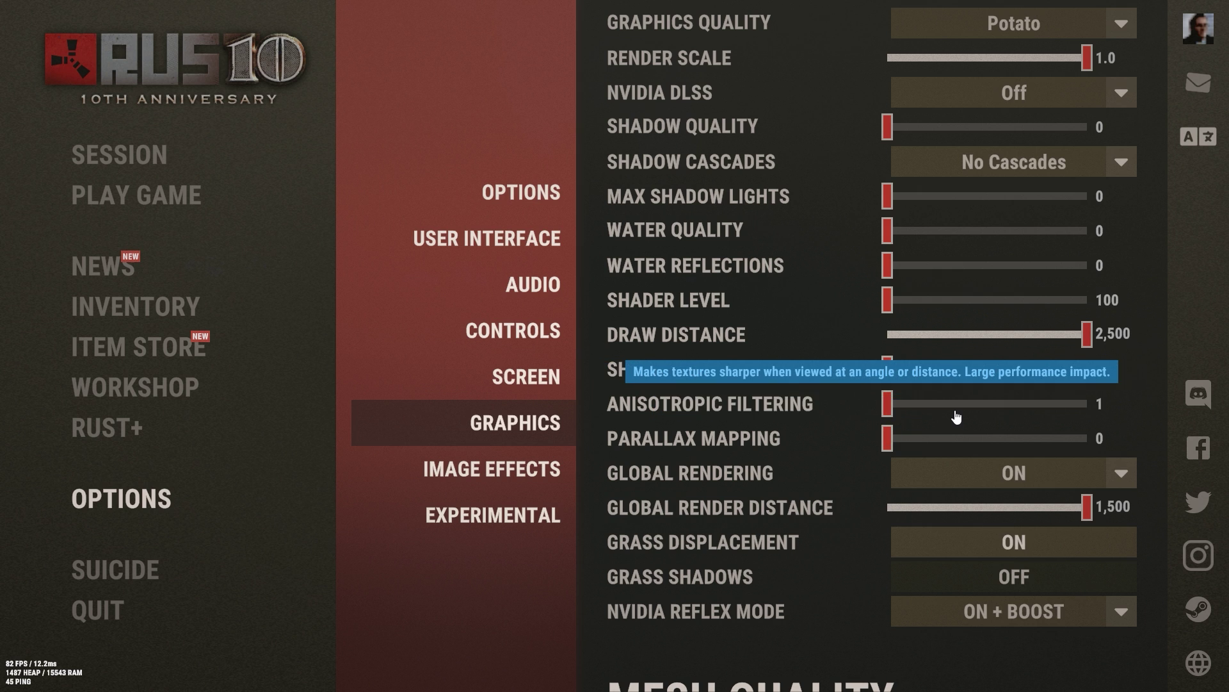
scroll(804, 490, "down", 1)
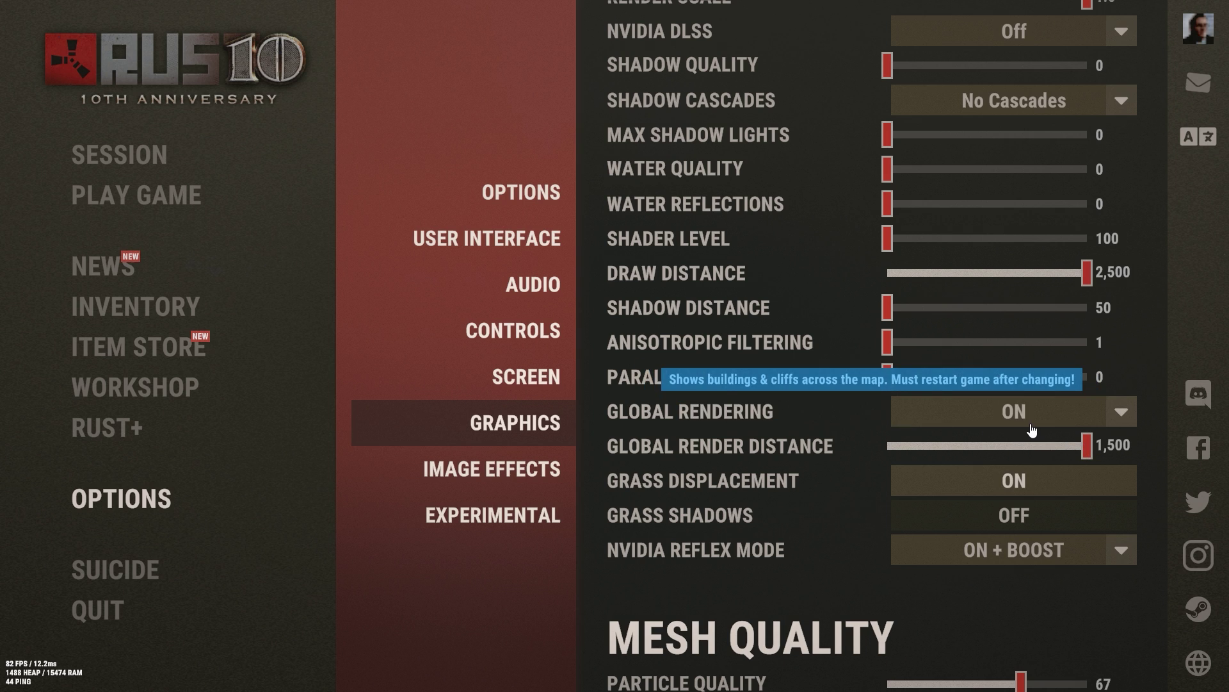
mouse_move(1085, 447)
left_mouse_down()
mouse_move(1066, 450)
mouse_move(1089, 450)
left_mouse_up()
scroll(1010, 397, "down", 3)
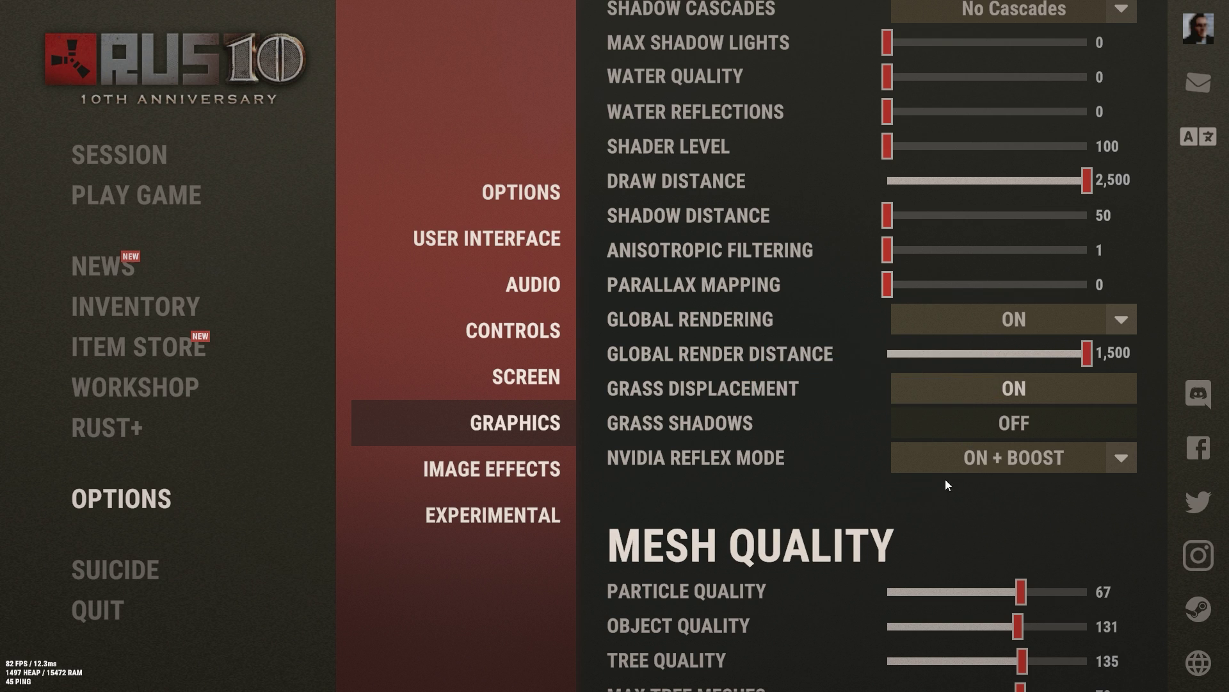
left_click(954, 461)
left_click(978, 472)
left_click(977, 473)
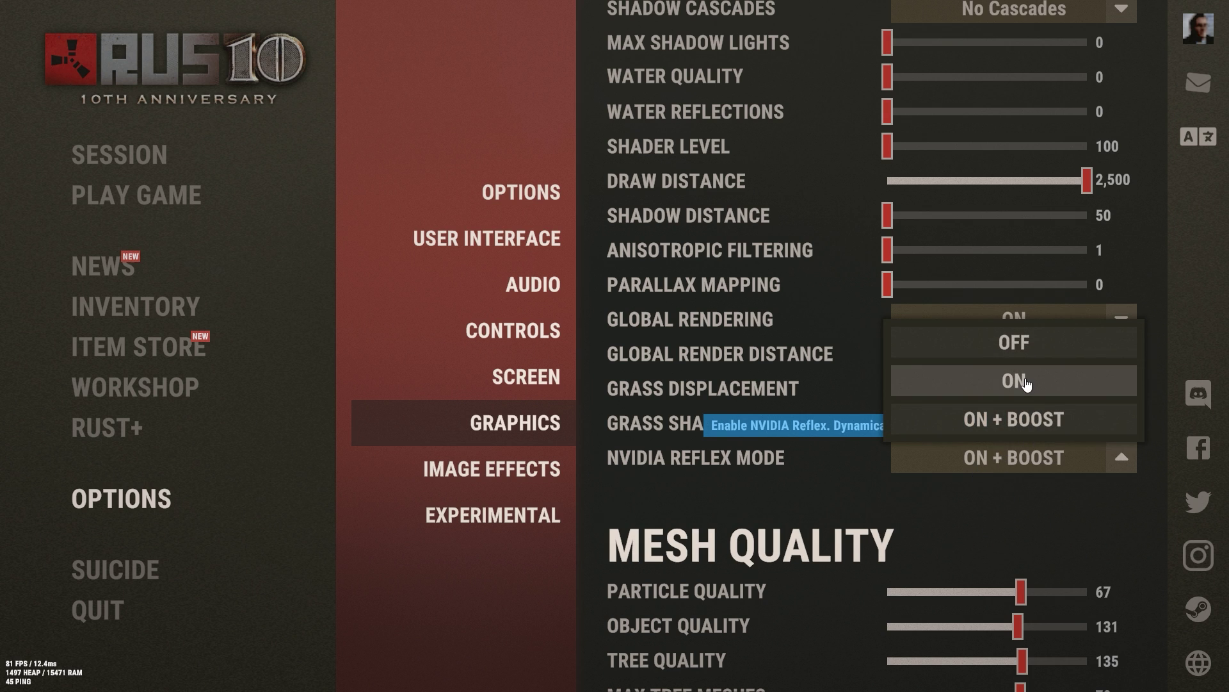
left_click(993, 458)
- Review the mesh quality values and set anti-aliasing to SMAA in the image effects options
scroll(1012, 436, "down", 2)
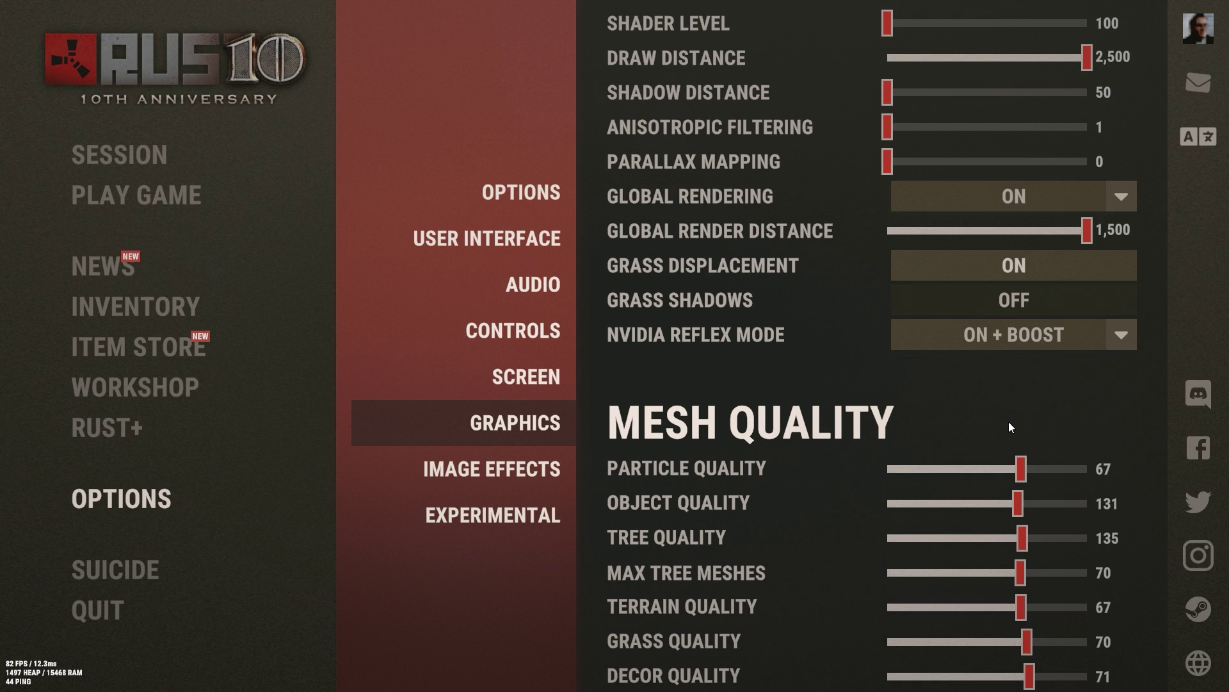
scroll(1008, 422, "down", 1)
left_click(512, 470)
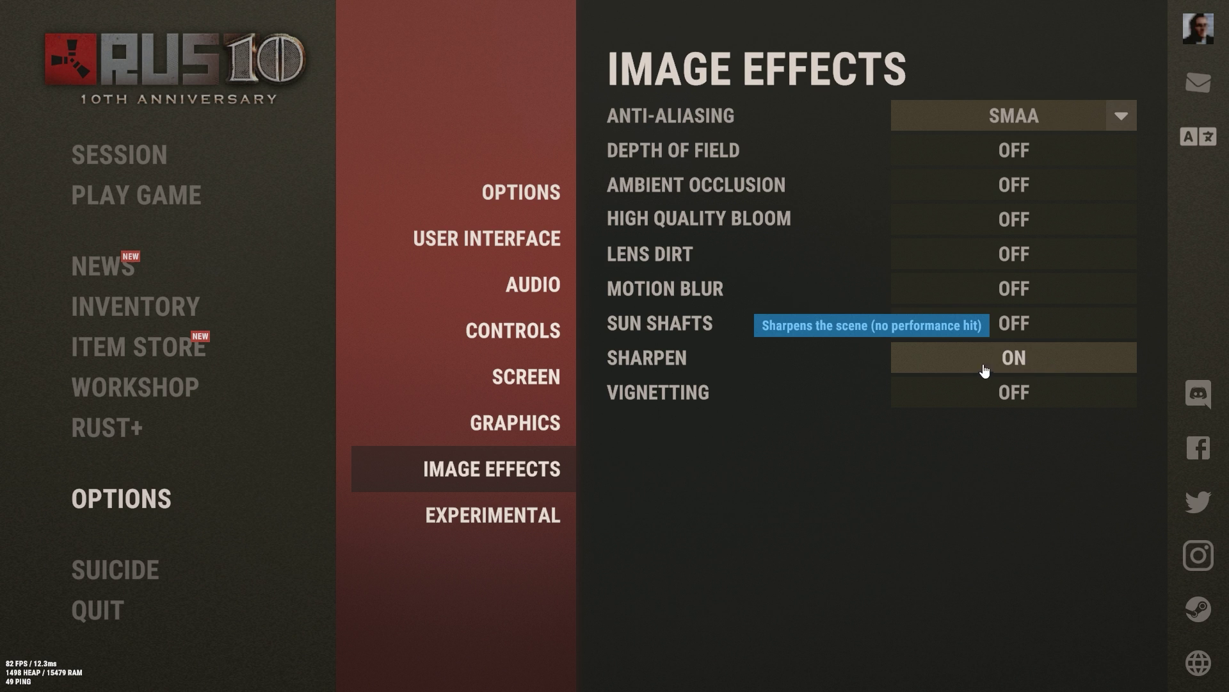
left_click(956, 116)
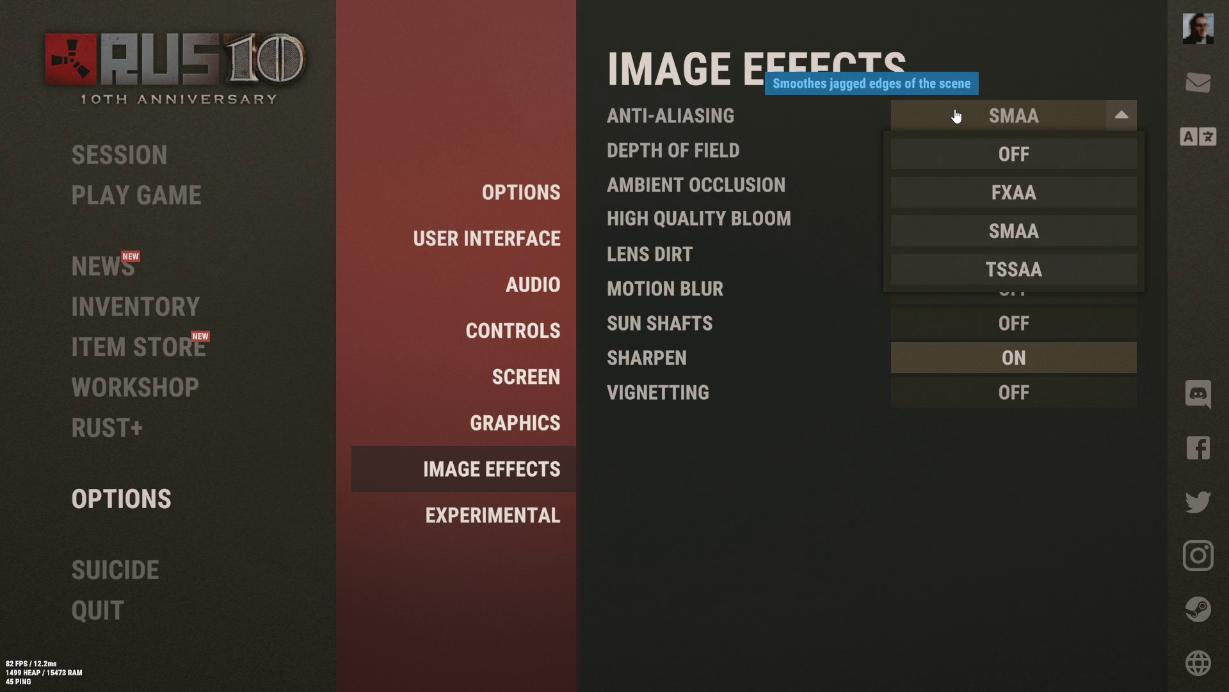
left_click(1020, 235)
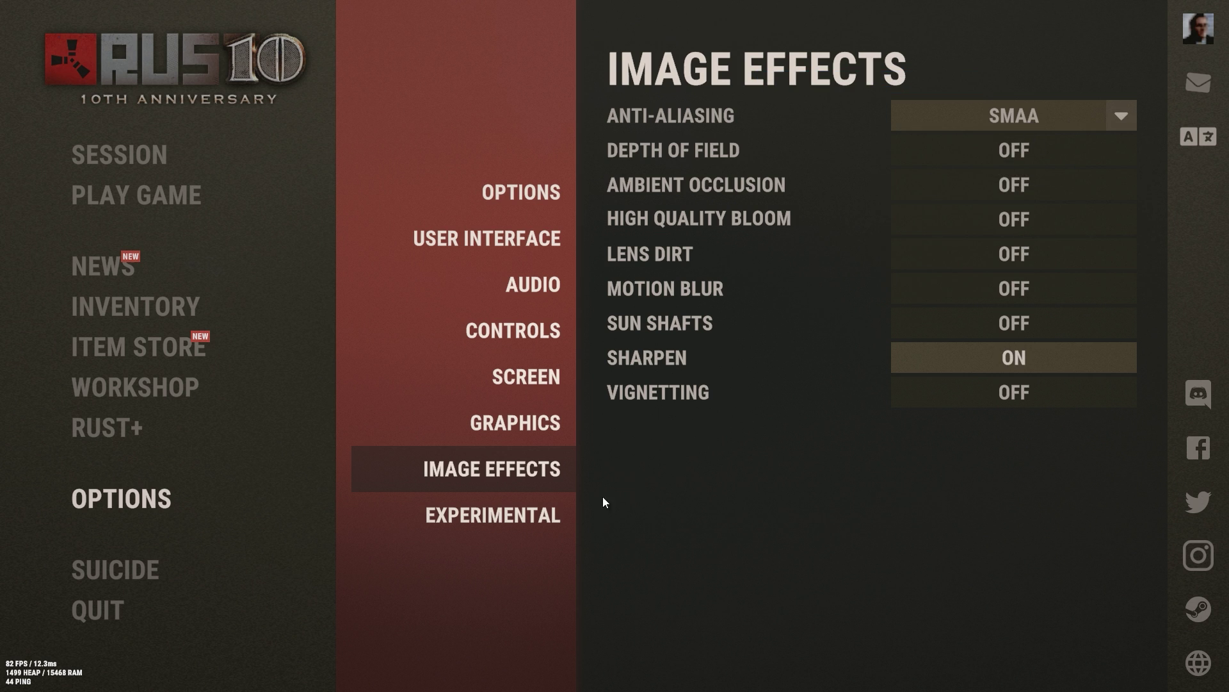
- In the experimental options, set the GC buffer to 4,096 MB and optimized loading to PARTIAL
left_click(527, 520)
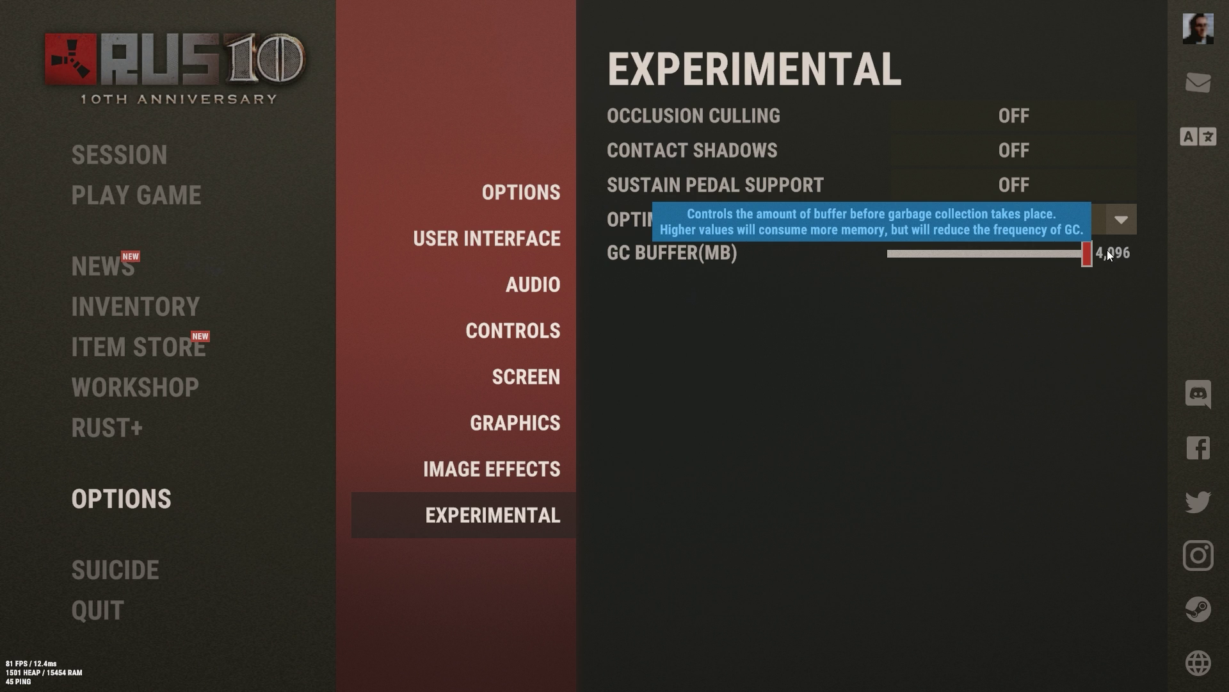
left_click_drag(1090, 257, 986, 271)
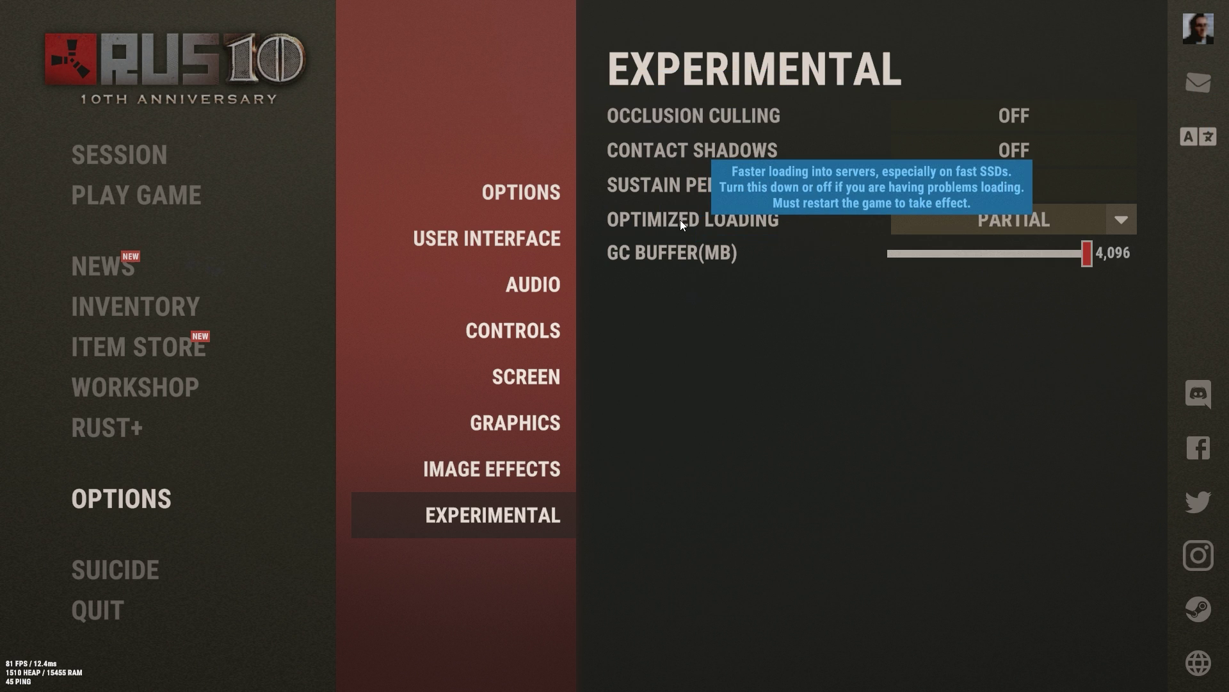
left_click(942, 229)
left_click(941, 229)
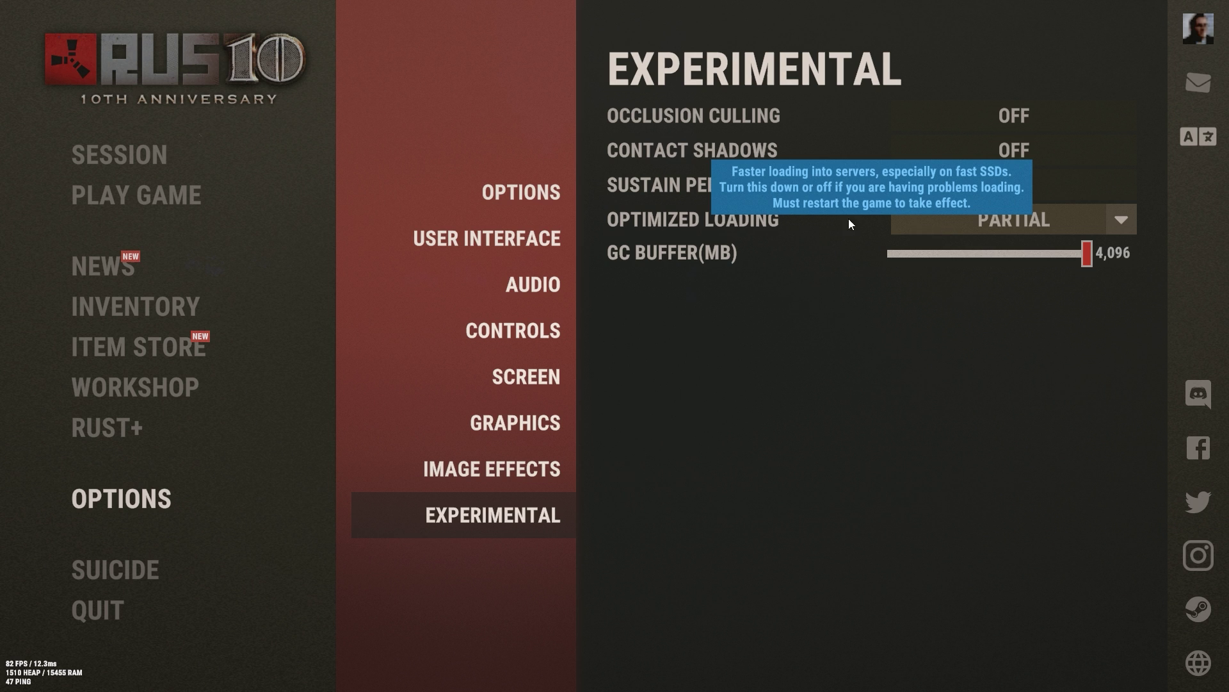
left_click(901, 225)
left_click(1016, 227)
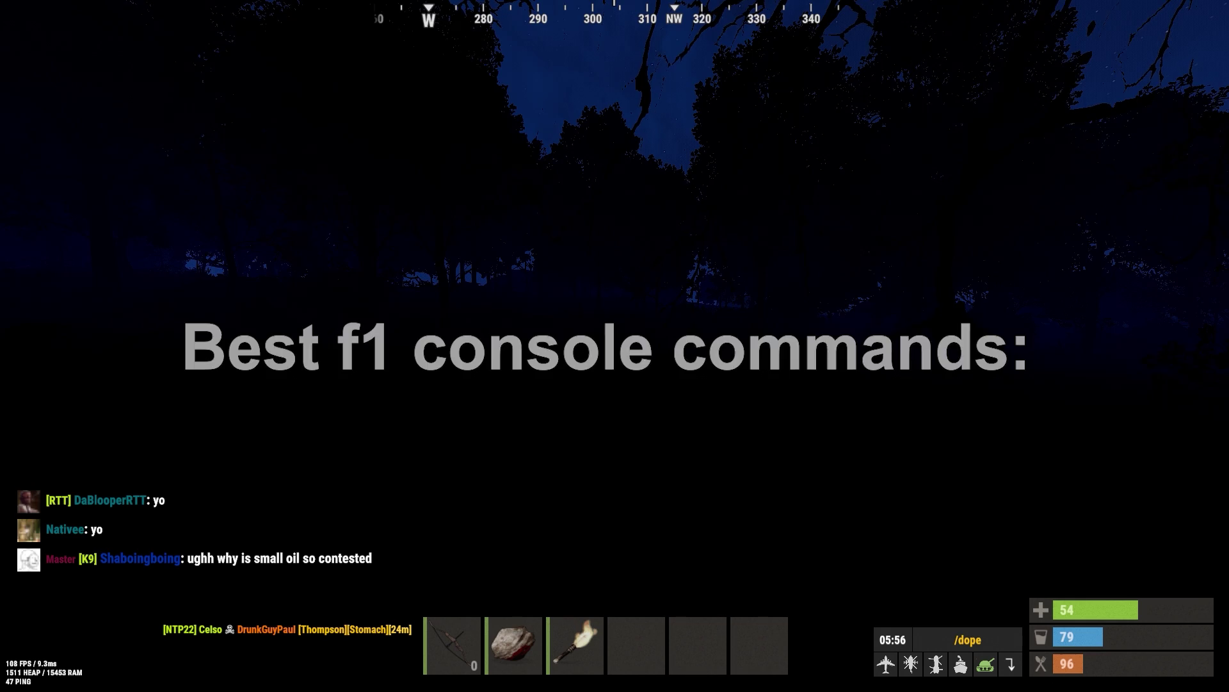
- In a running game, open the console and run gc.incremental_milliseconds 1
key("F1")
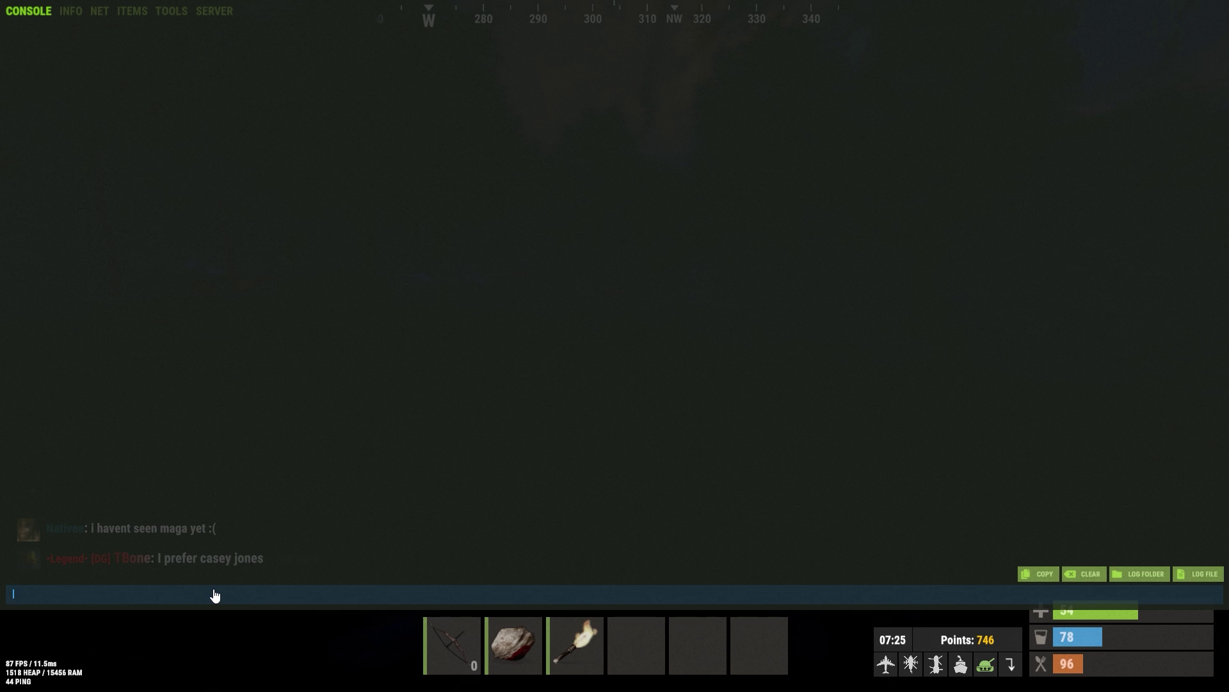
type("gc.in")
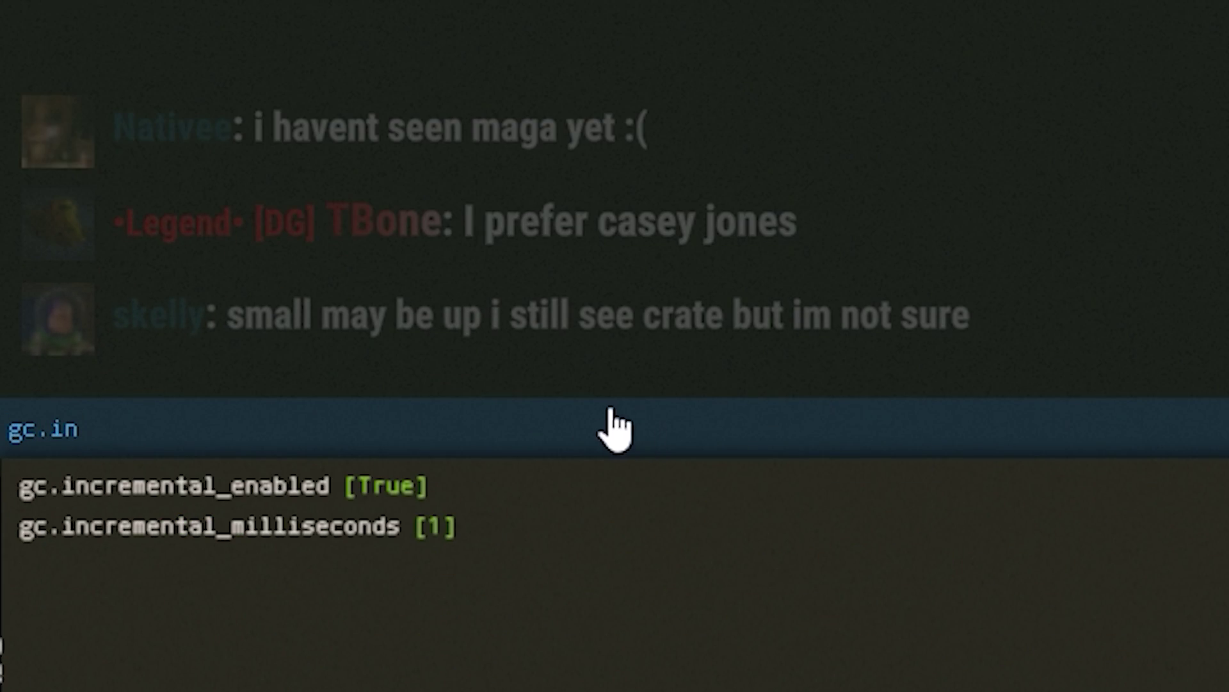
left_click(496, 534)
type("1")
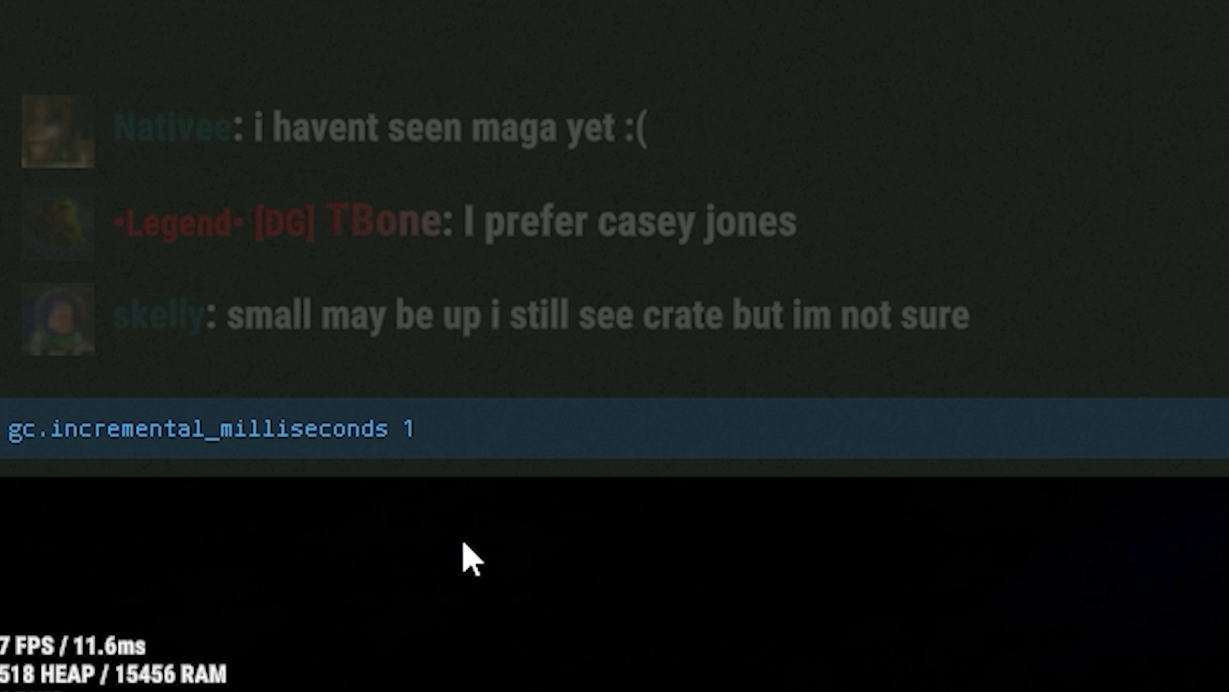
key("Return")
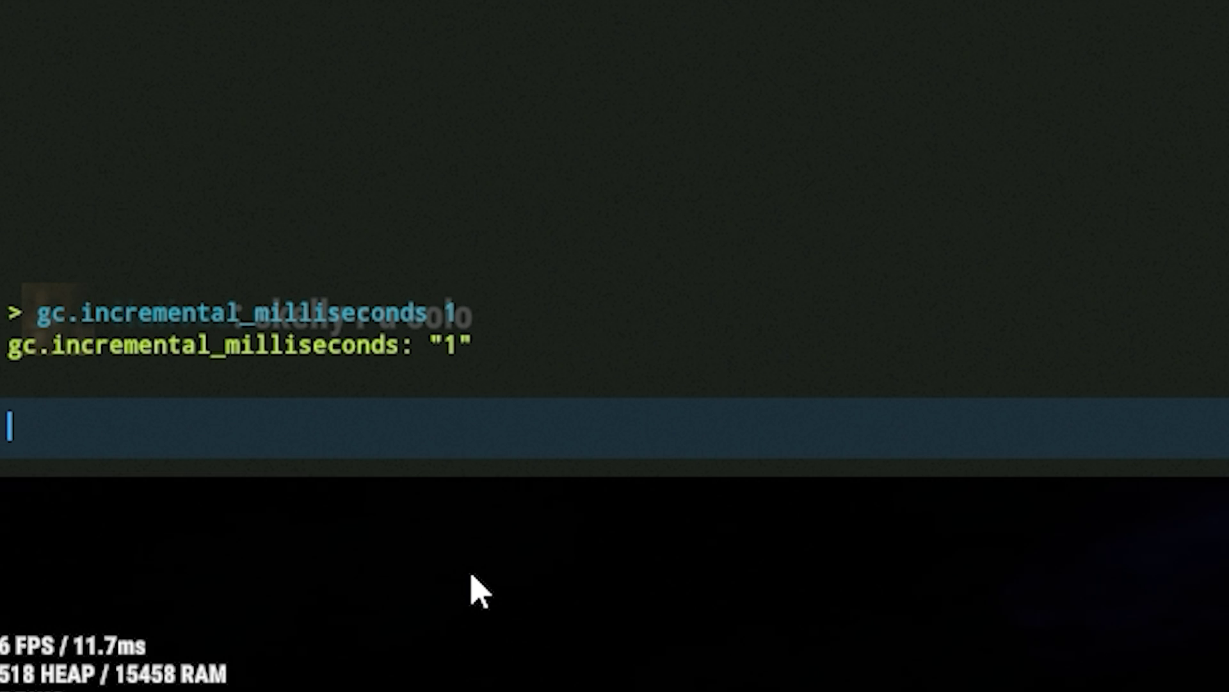
- Run gc.collect in the console to trigger garbage collection
type("gc.colle")
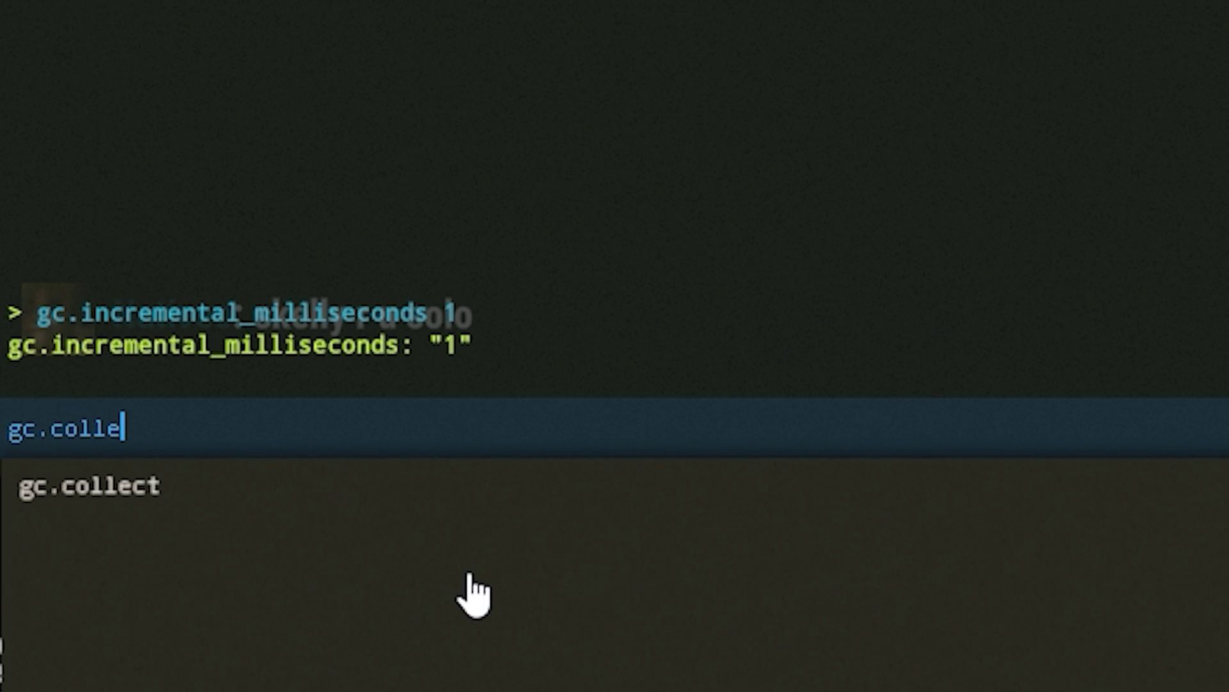
type("ct")
key("Return")
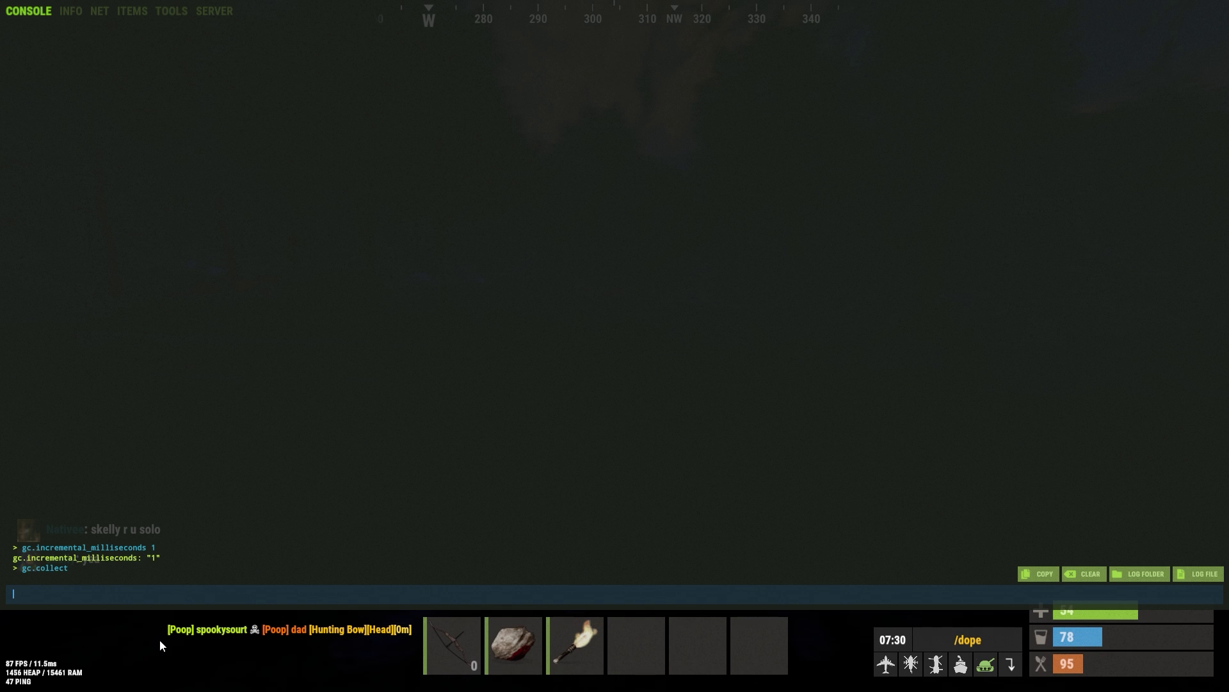
- Clear the pooled assets by running pool.clear_assets in the console
type("po")
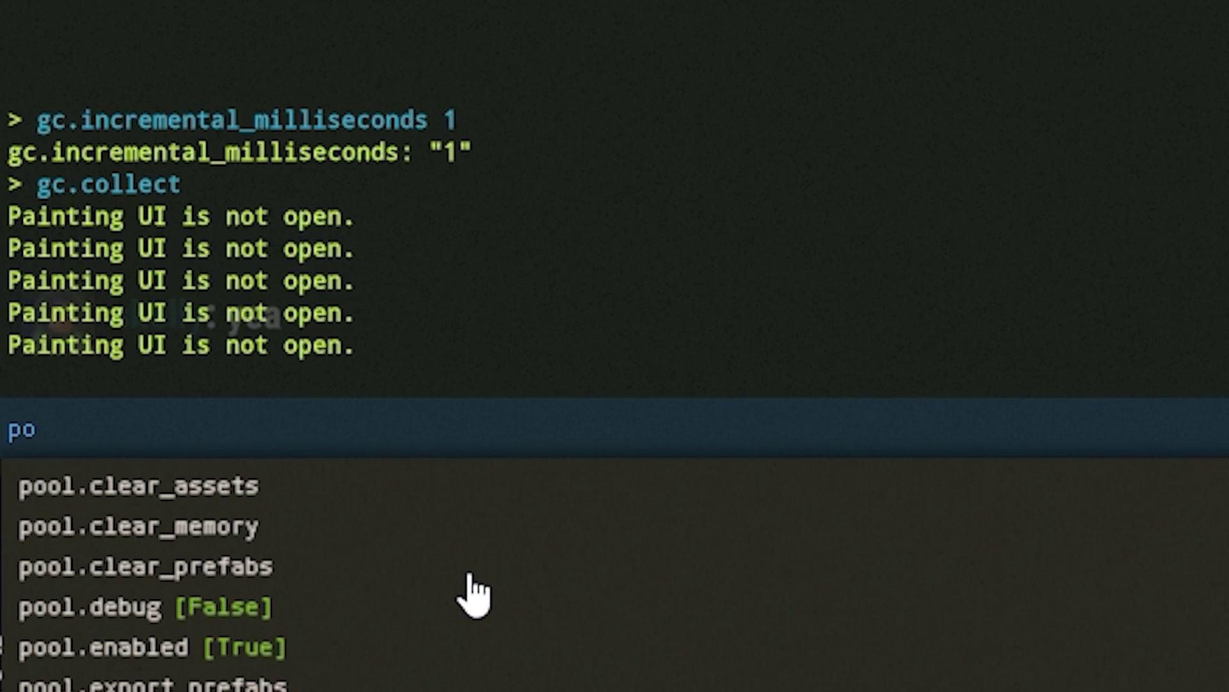
type("ol.clear_asset")
key("Tab")
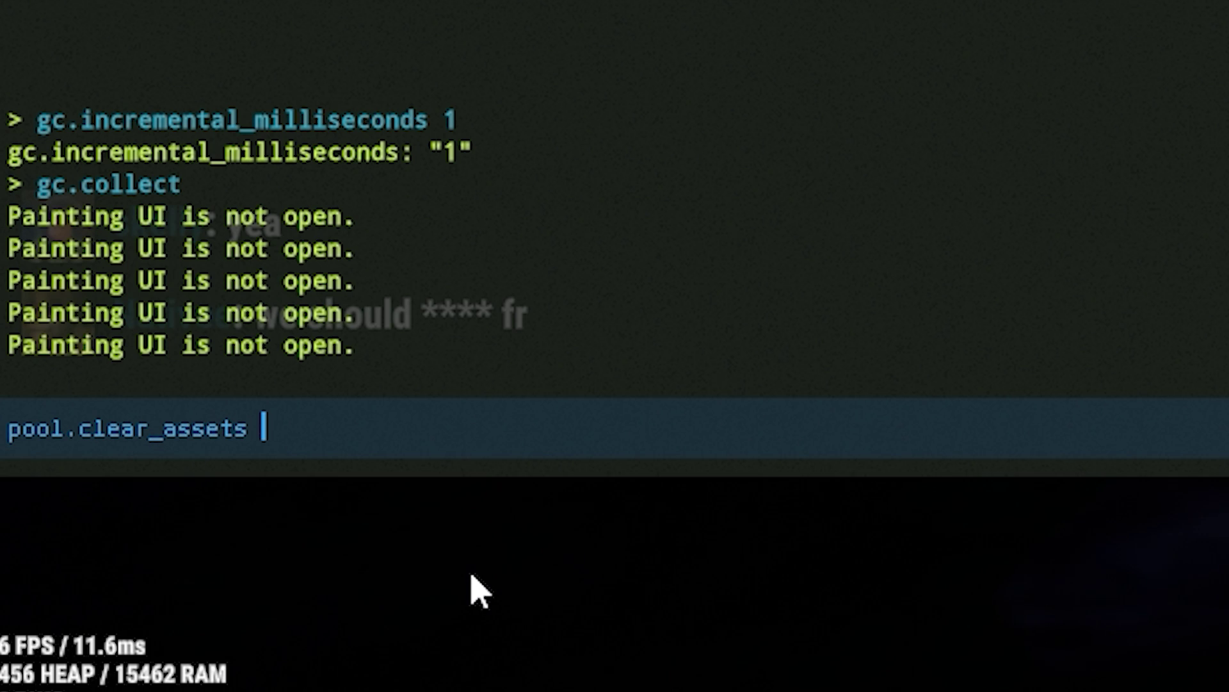
key("Return")
- Clear the pooled memory by running pool.clear_memory in the console
type("pool")
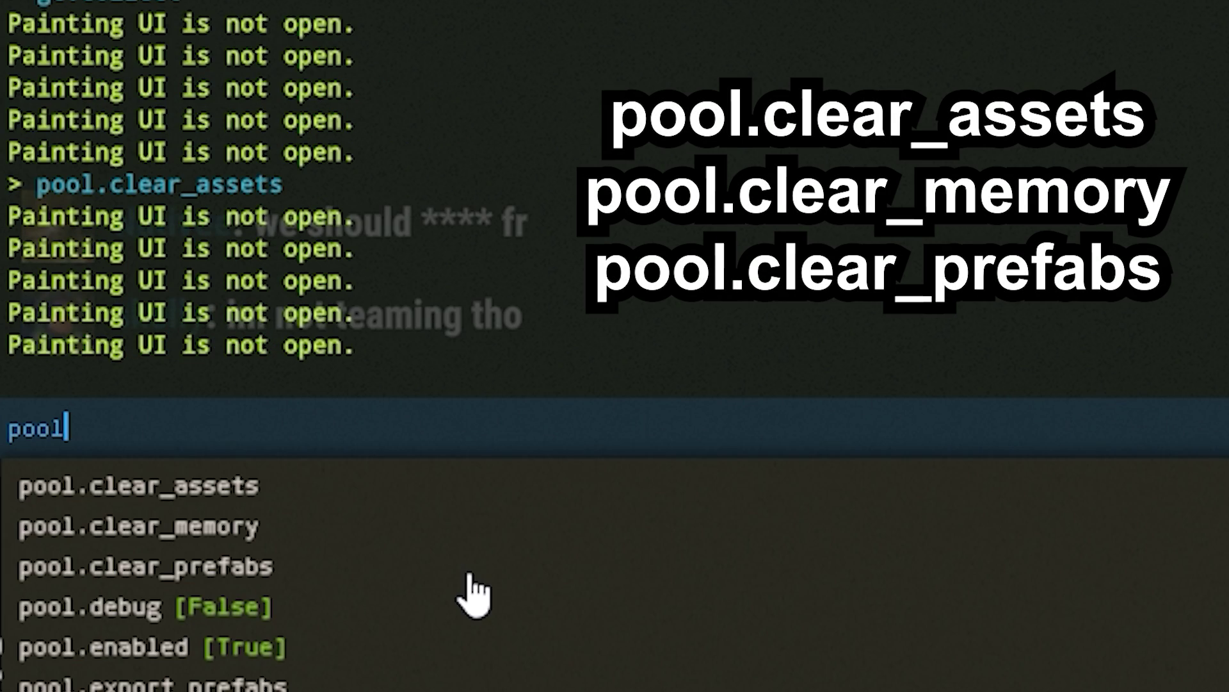
type(".clear_")
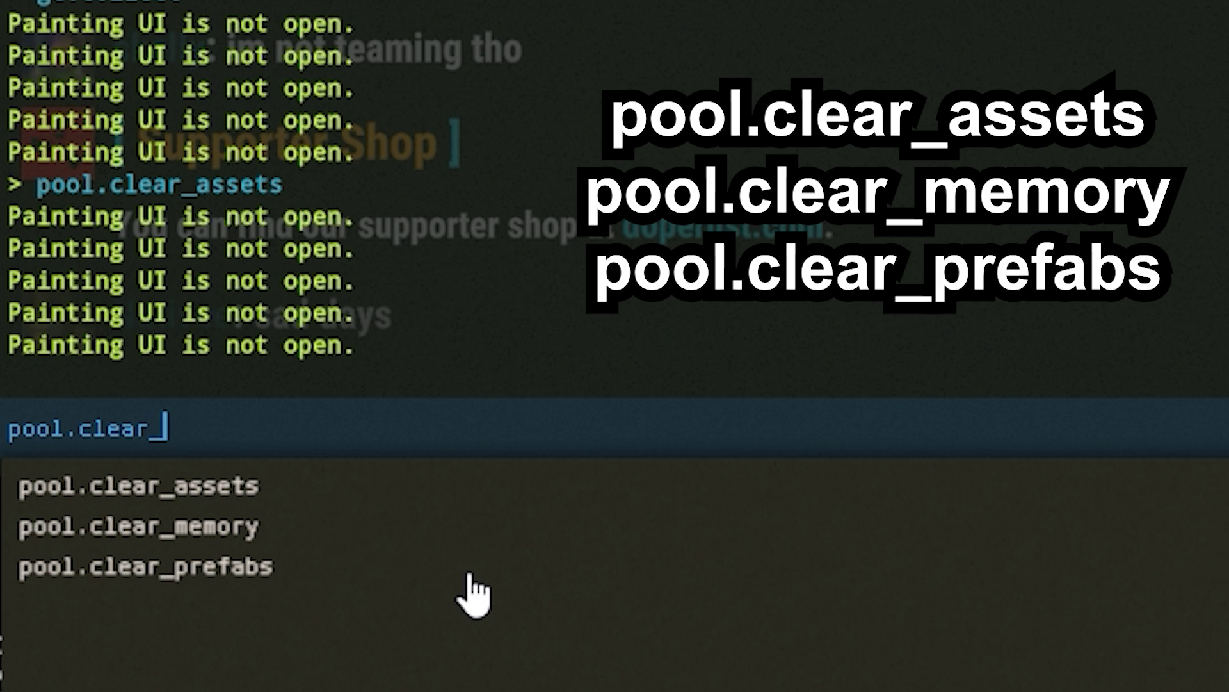
left_click(238, 527)
key("Return")
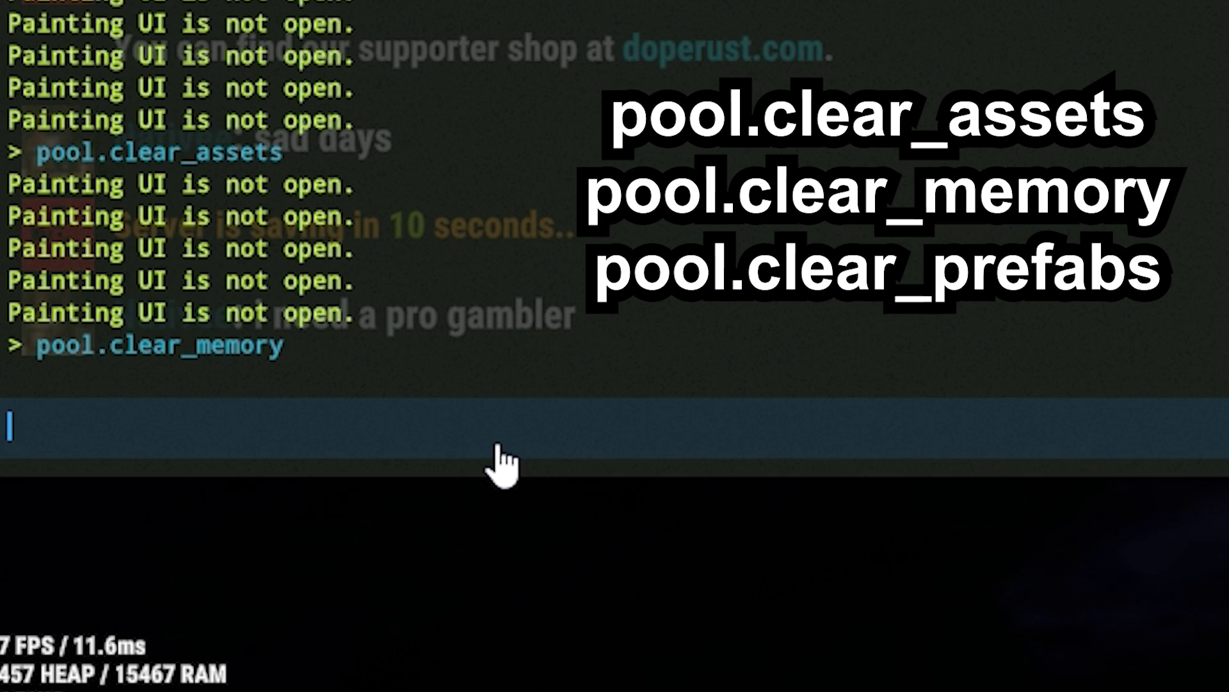
- Clear the pooled prefabs by running pool.clear_prefabs and close the console
type("po")
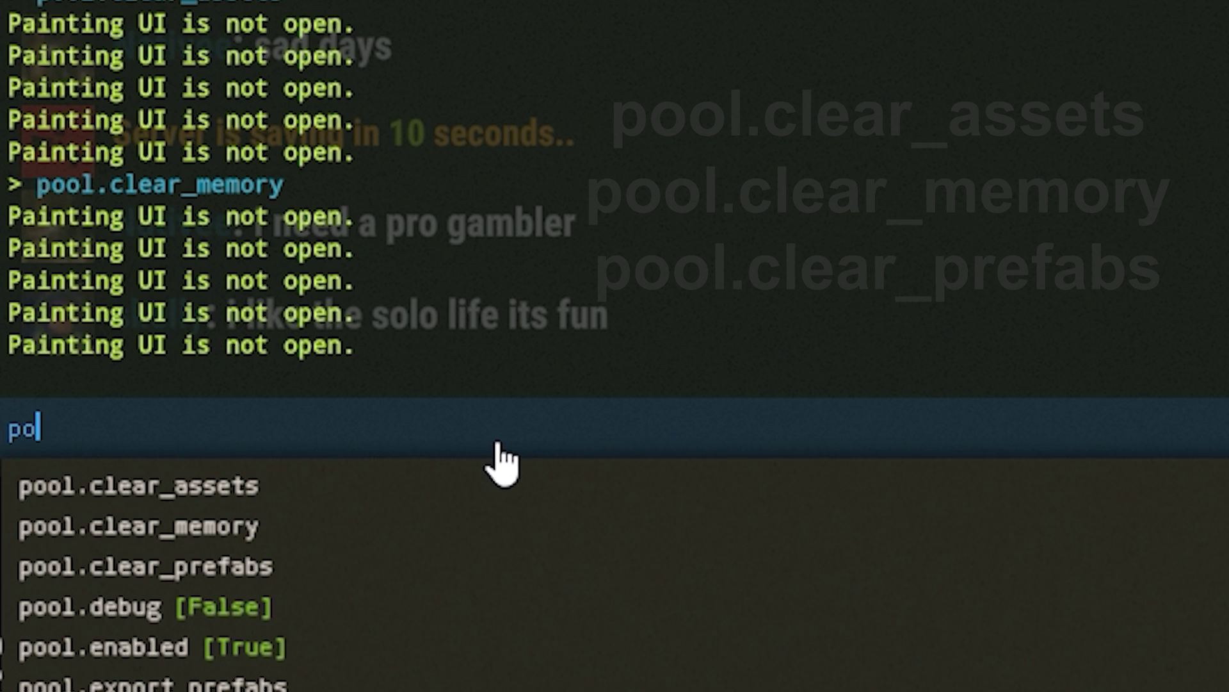
type("ol.clear")
key("BackSpace")
key("BackSpace")
type(".cle")
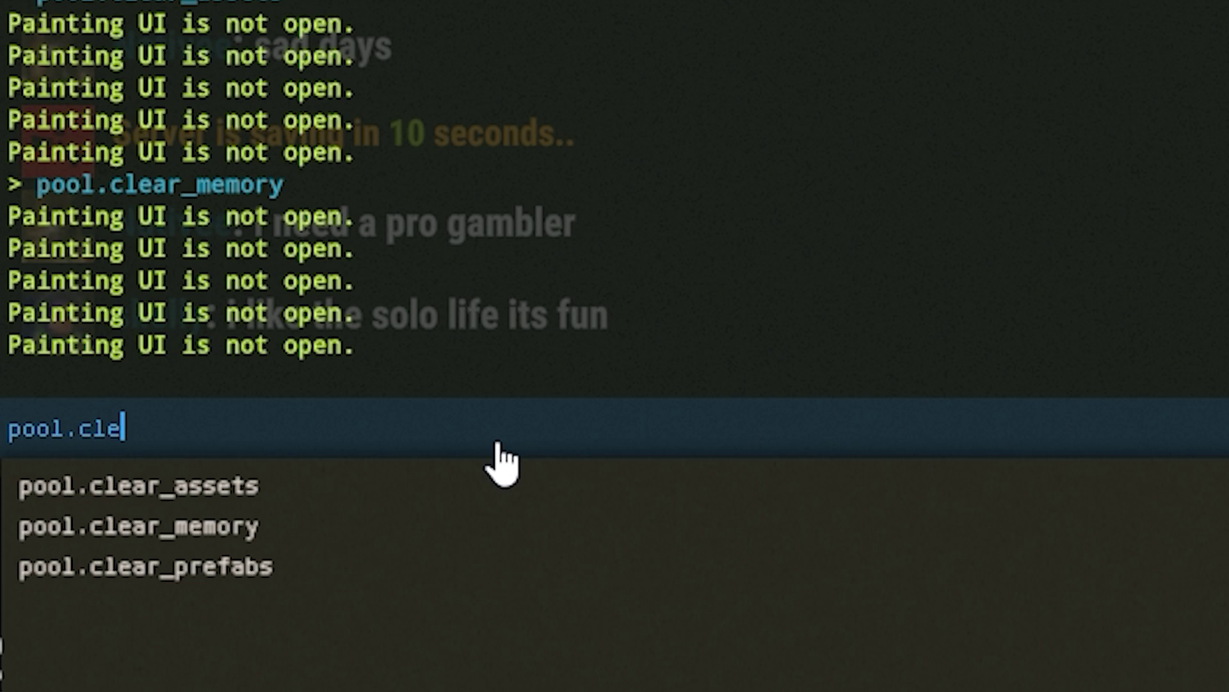
type("ar_")
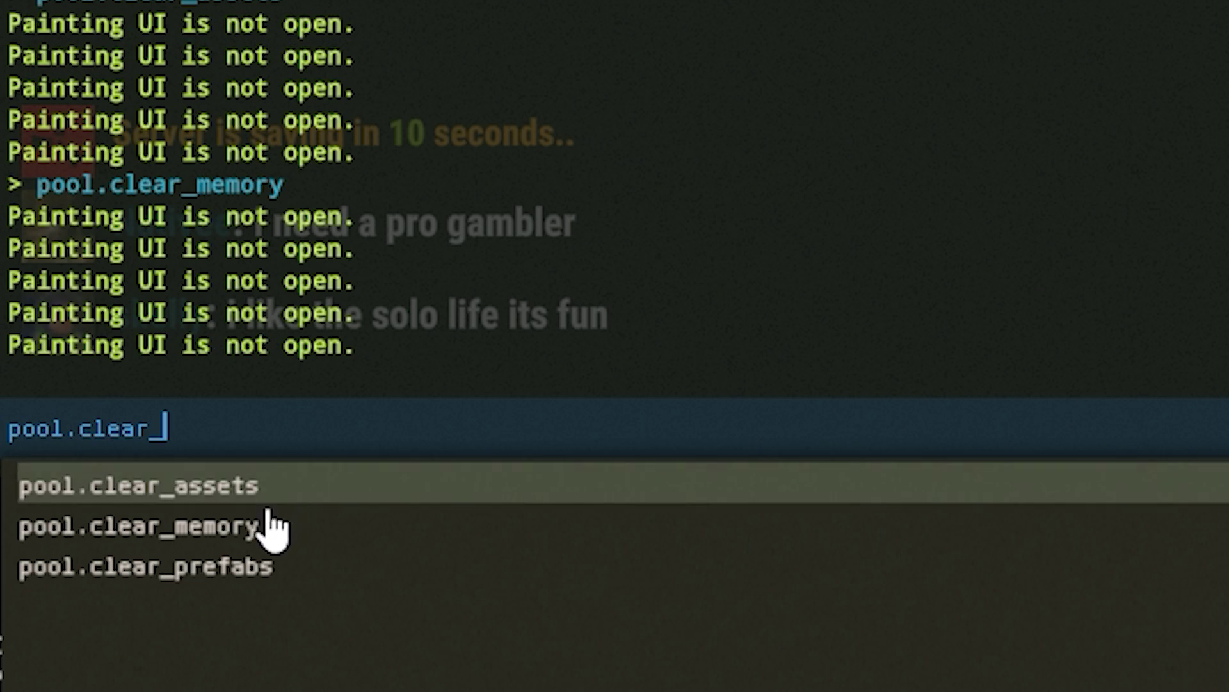
left_click(204, 574)
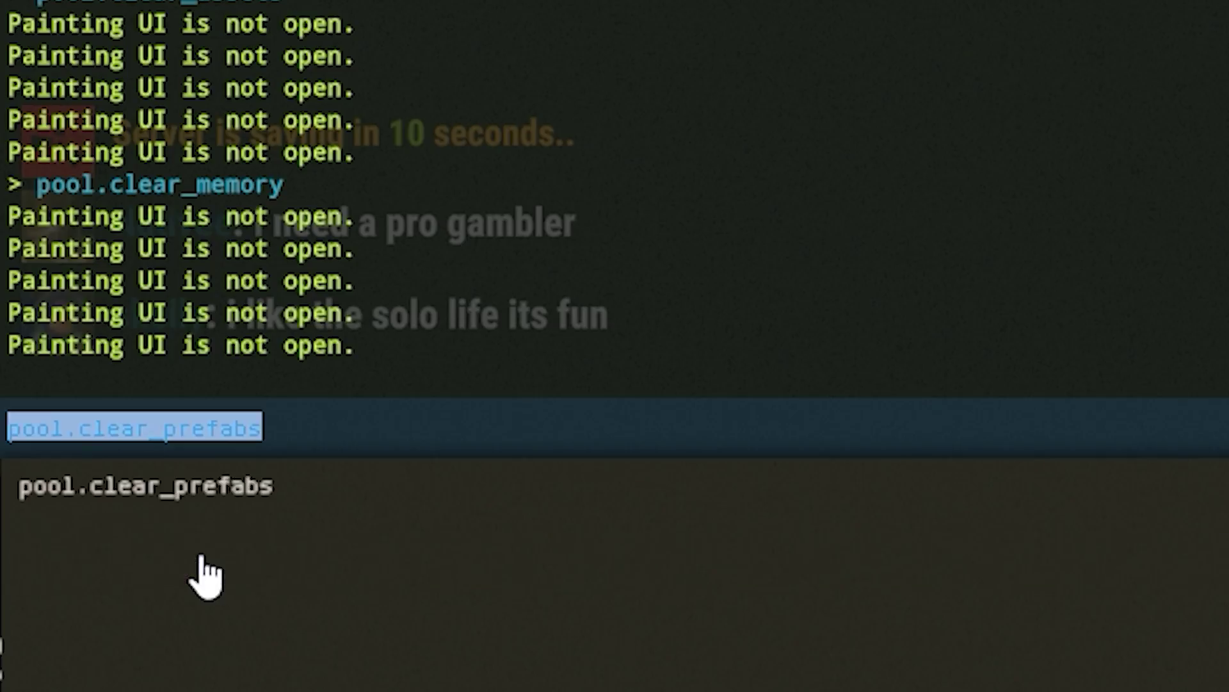
left_click(378, 444)
key("Return")
key("F1")
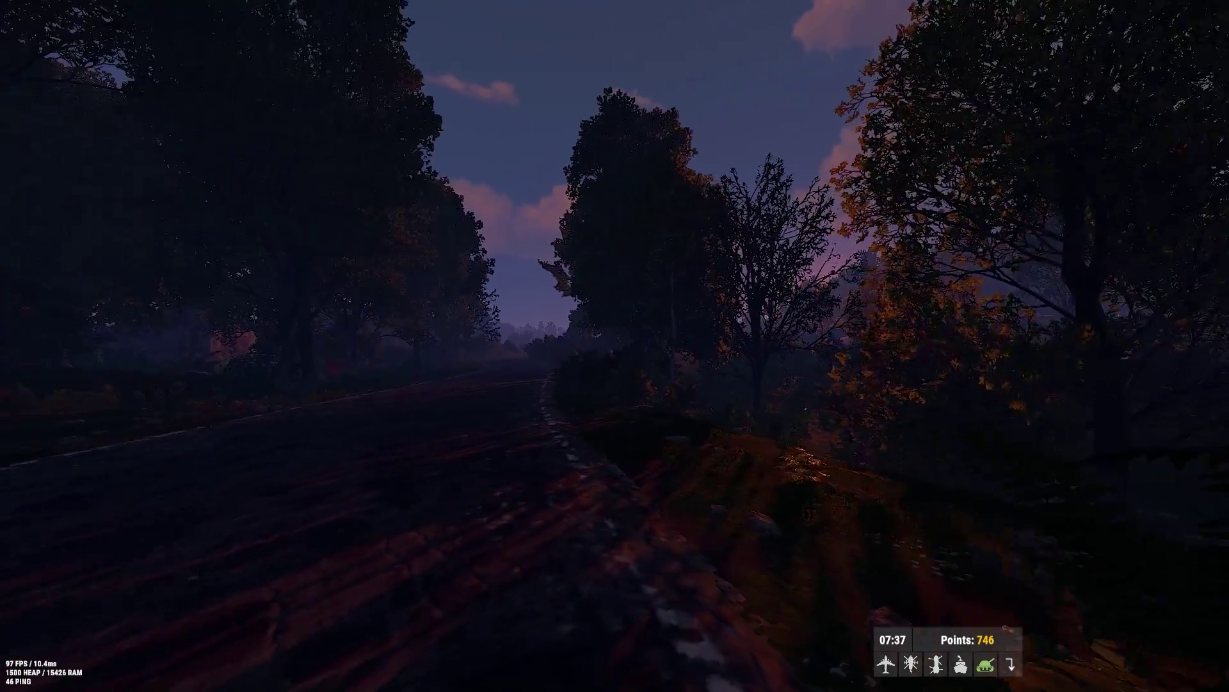